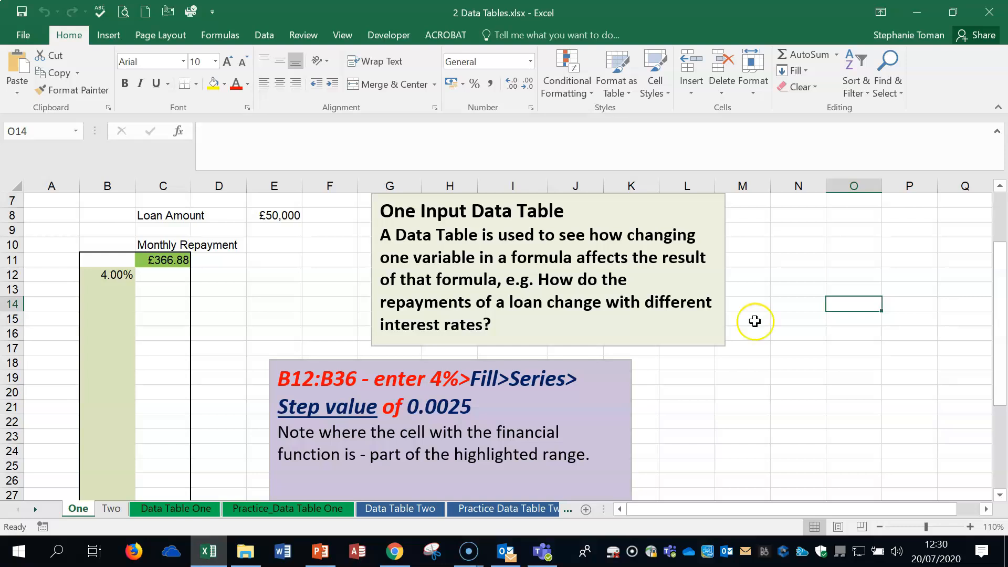
# - Fill B12:B36 with a linear series of rates from 4.00% using a step value of 0.0025
pyautogui.click(270, 331)
pyautogui.scroll(-1, 271, 331)
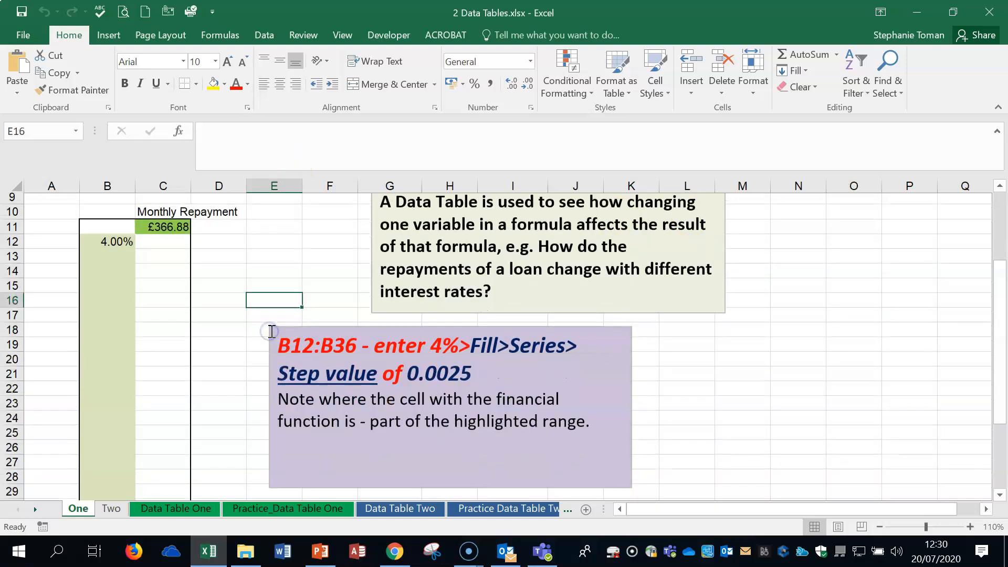
pyautogui.moveTo(108, 229); pyautogui.dragTo(113, 461)
pyautogui.moveTo(1002, 373); pyautogui.dragTo(1003, 289)
pyautogui.click(806, 70)
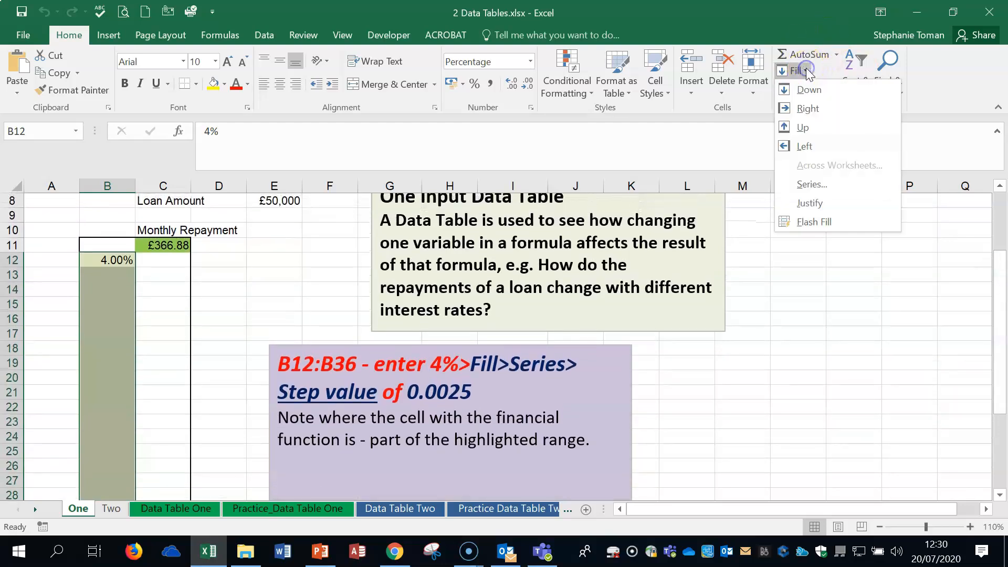
pyautogui.click(818, 184)
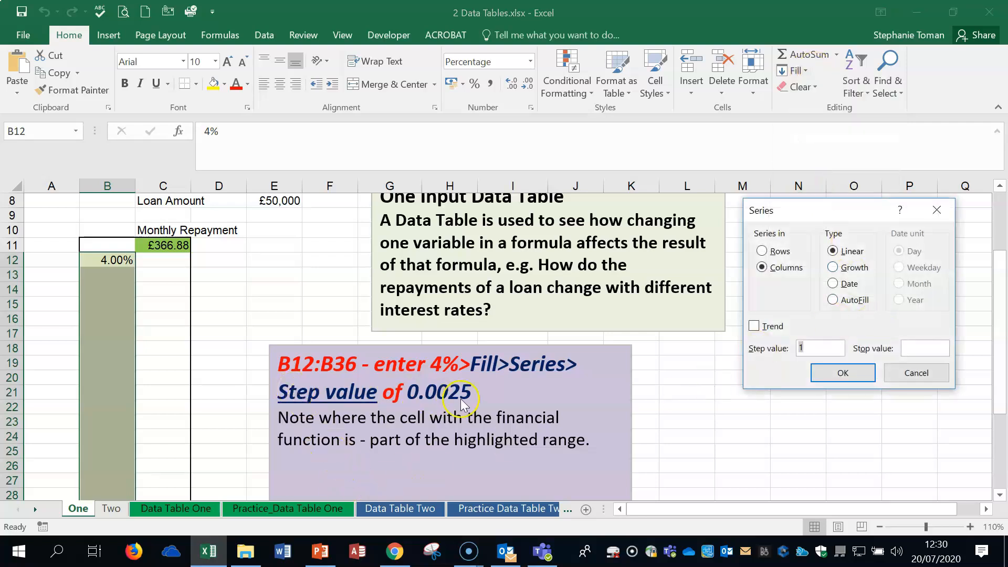
pyautogui.click(814, 348)
pyautogui.click(843, 373)
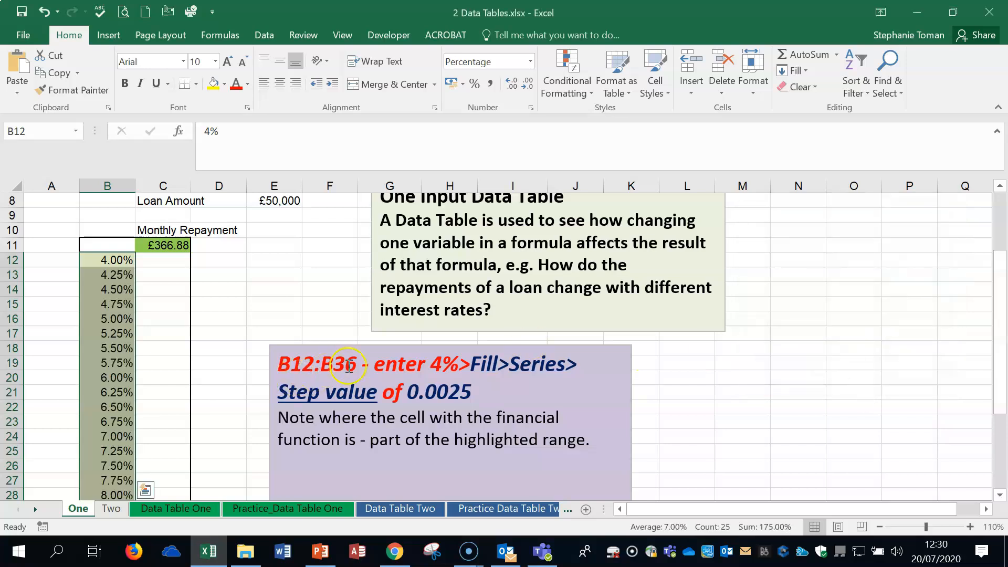
pyautogui.click(358, 345)
# - Move the purple note to the right of the table and check the rates from 4.25% down column B
pyautogui.moveTo(357, 344)
pyautogui.mouseDown()
pyautogui.moveTo(640, 341)
pyautogui.moveTo(663, 331)
pyautogui.mouseUp()
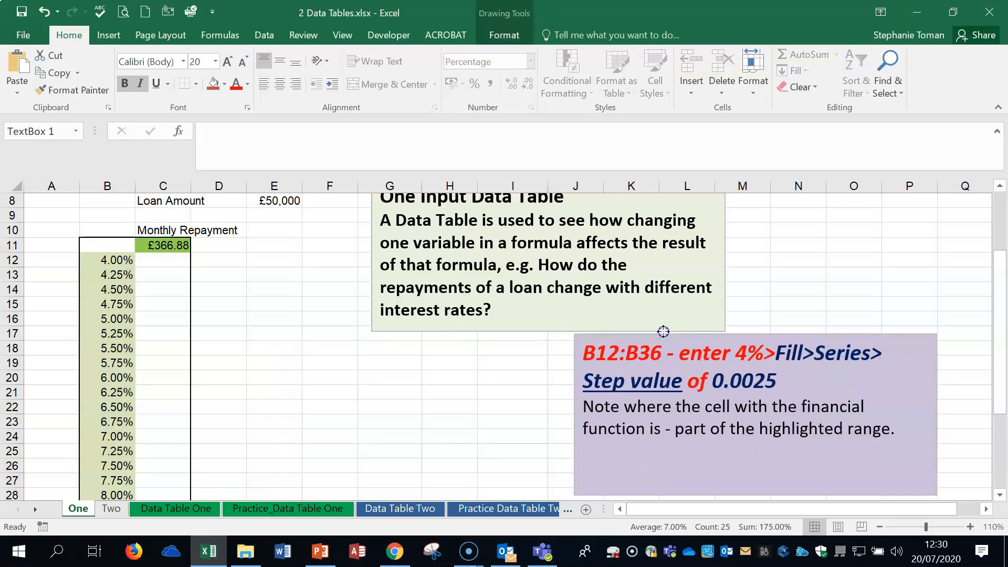
pyautogui.click(97, 260)
pyautogui.click(114, 270)
pyautogui.click(111, 289)
pyautogui.click(109, 304)
pyautogui.click(108, 319)
pyautogui.click(112, 270)
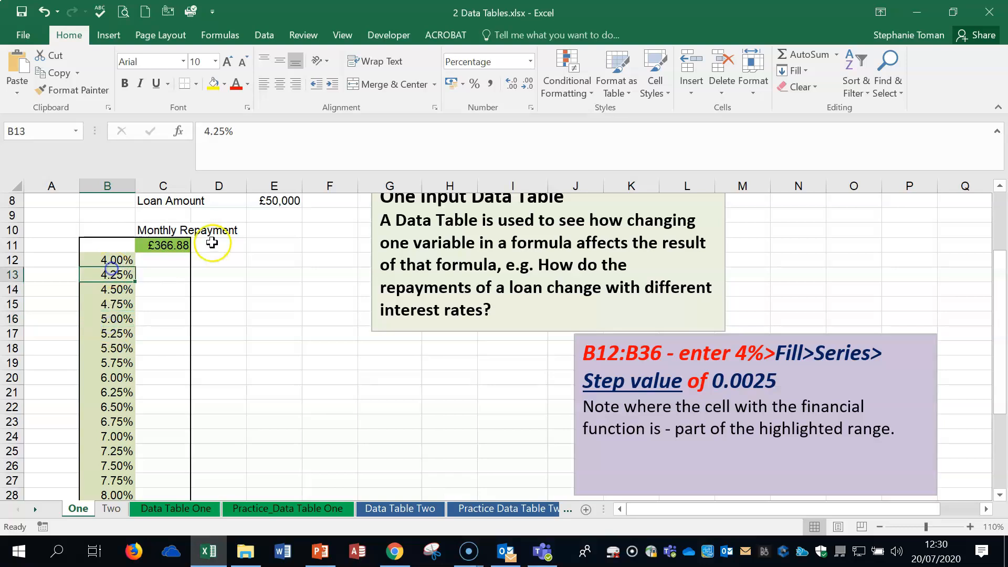
# - Inspect the repayment formula in C11, then select the rate and repayment range B11:C36
pyautogui.click(169, 248)
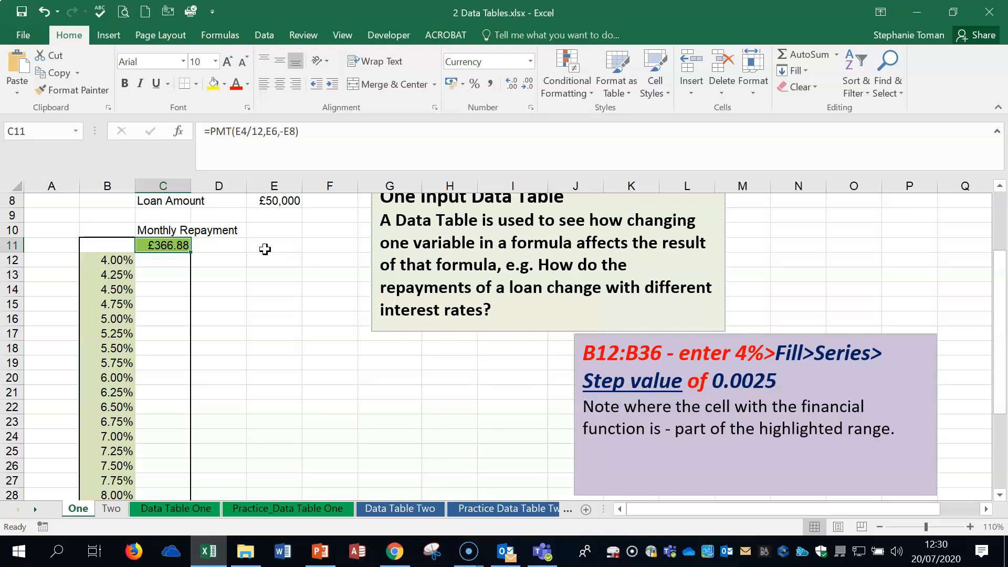
pyautogui.click(315, 305)
pyautogui.click(164, 248)
pyautogui.click(316, 331)
pyautogui.moveTo(102, 246); pyautogui.dragTo(161, 466)
pyautogui.scroll(5, 402, 292)
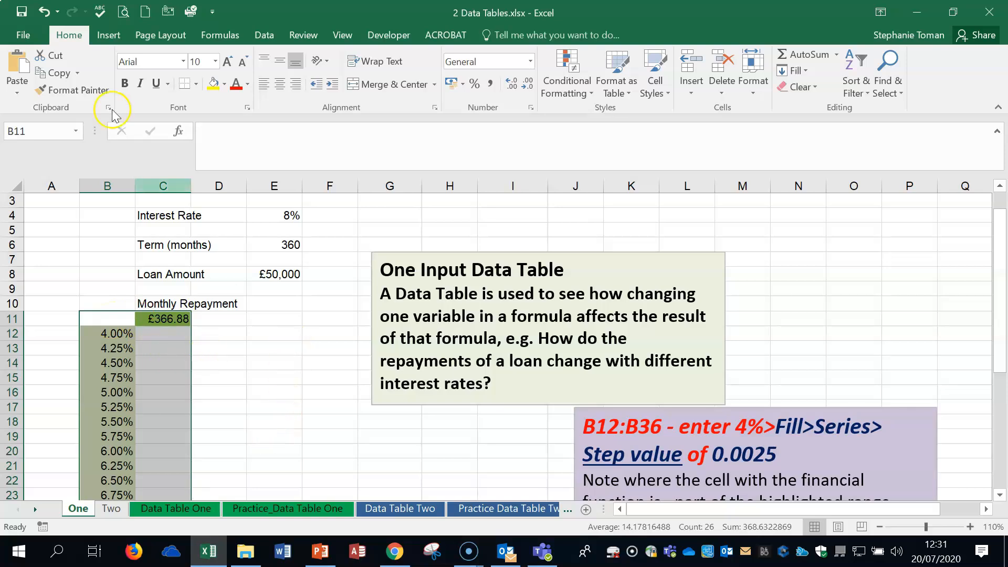
# - Create a one-input data table on B11:C36 with E4 as the column input cell
pyautogui.click(266, 36)
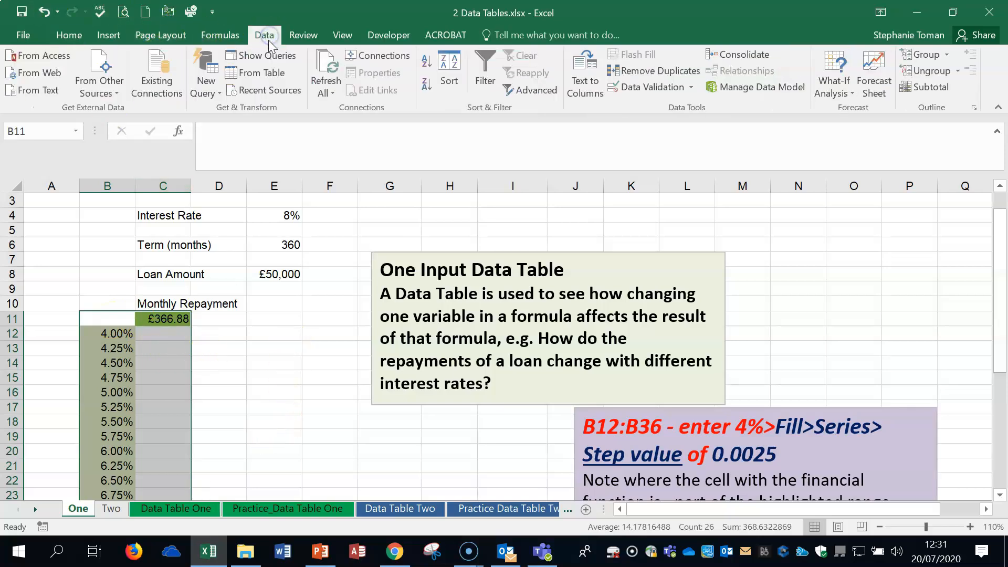
pyautogui.click(851, 92)
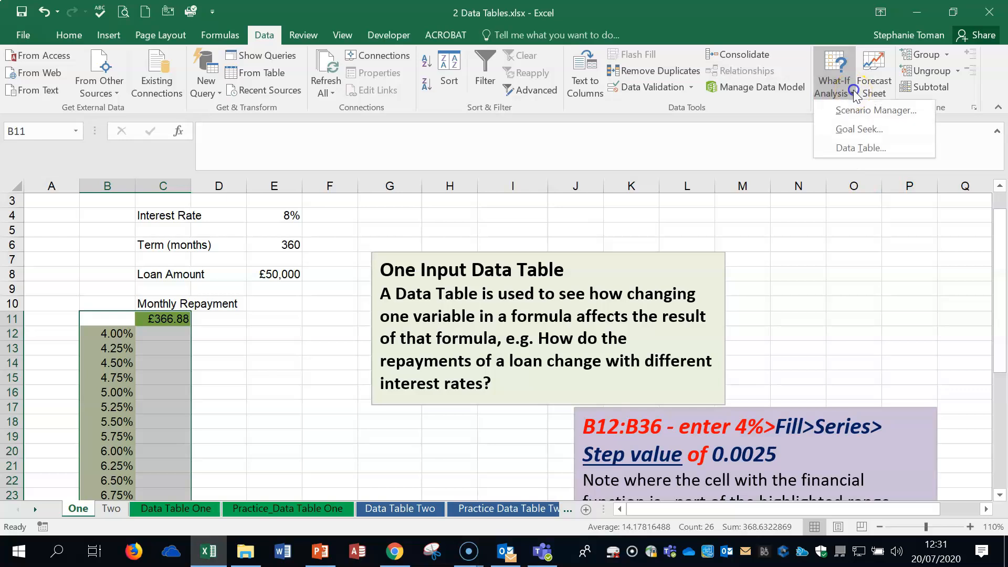
pyautogui.click(854, 149)
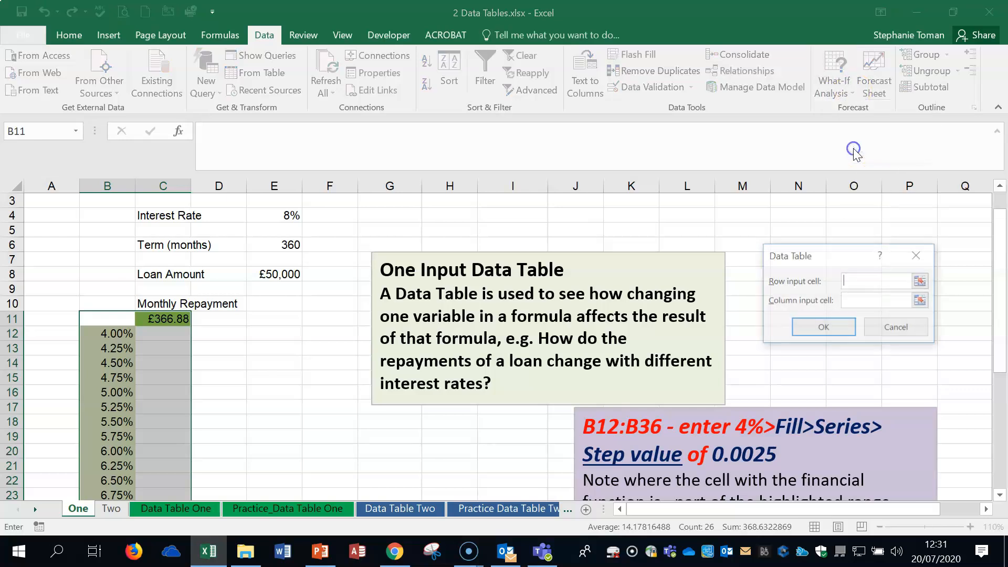
pyautogui.moveTo(851, 256); pyautogui.dragTo(389, 401)
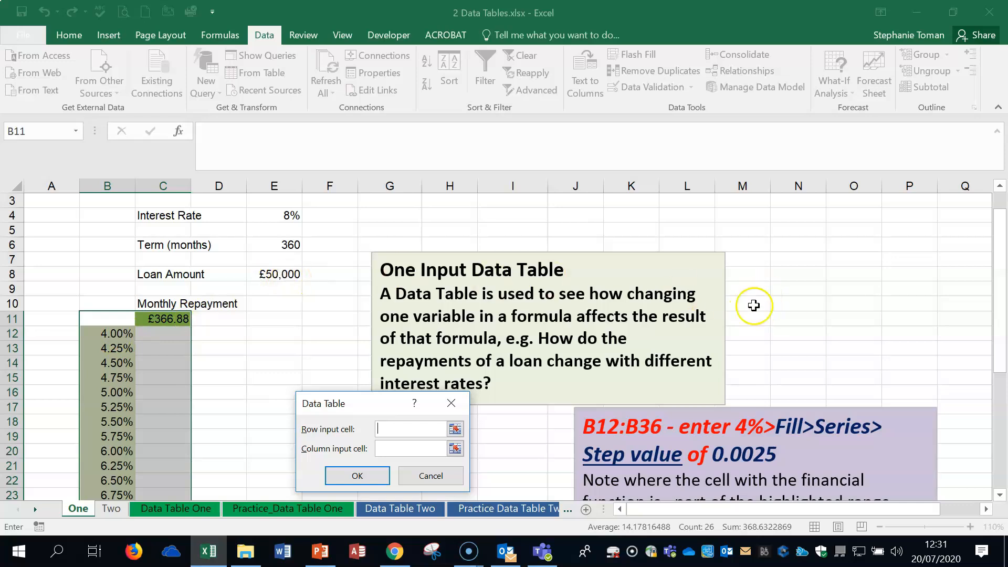
pyautogui.moveTo(381, 411); pyautogui.dragTo(379, 330)
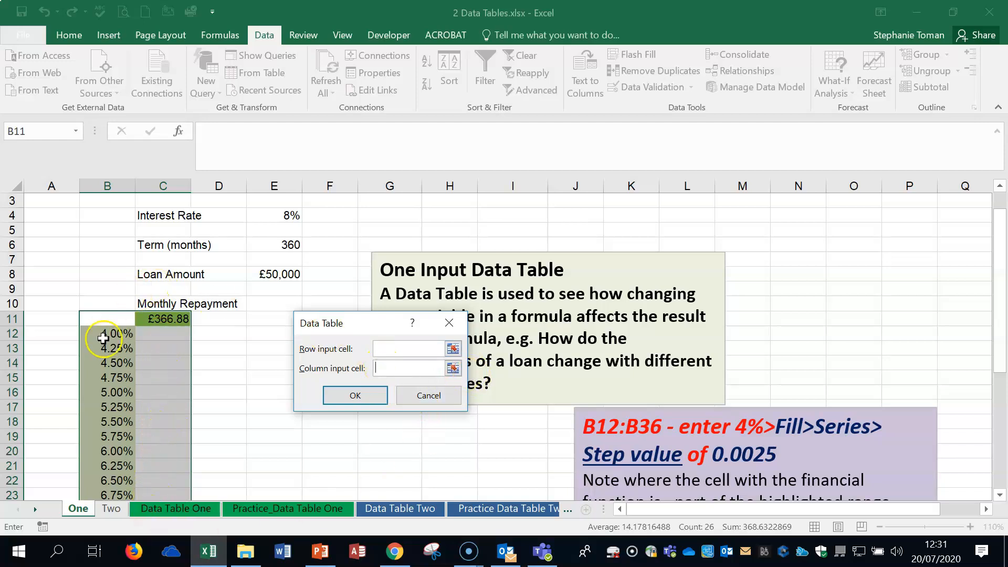
pyautogui.click(273, 217)
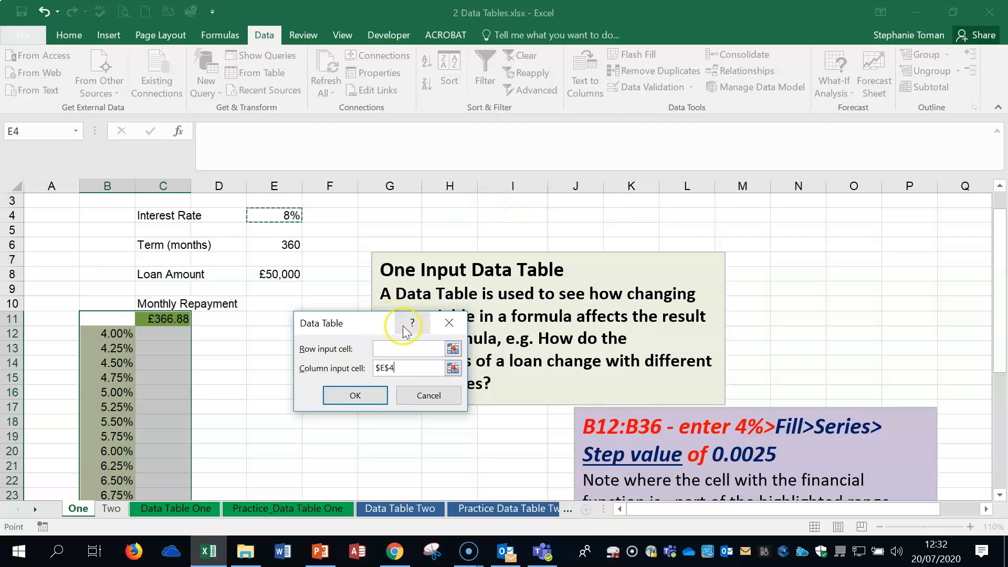
pyautogui.click(346, 400)
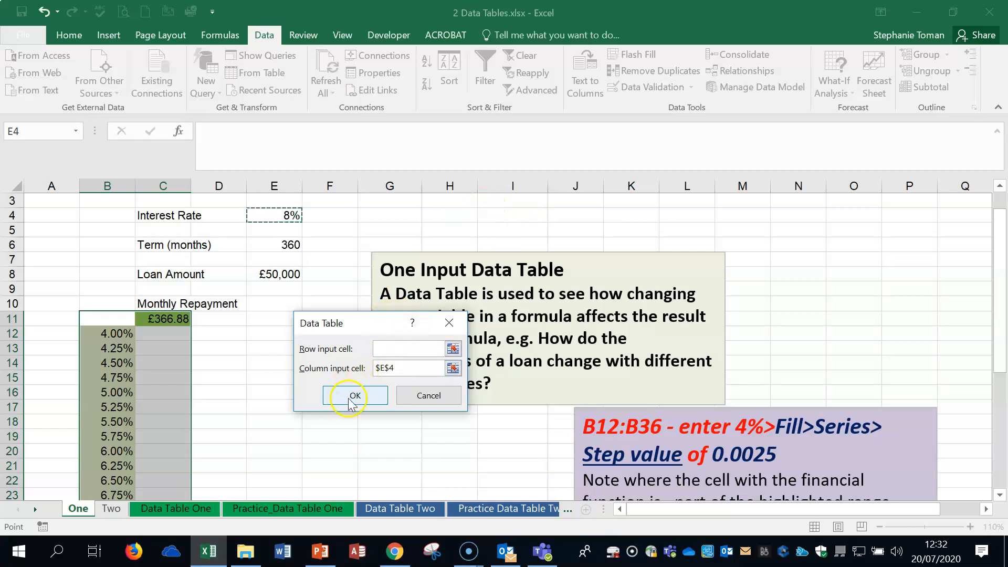
pyautogui.click(303, 388)
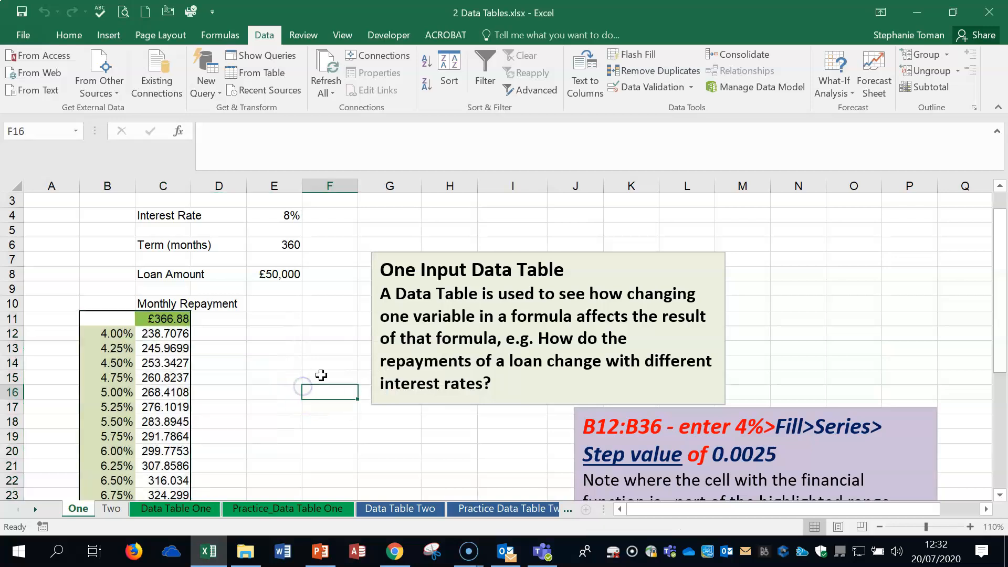
# - Shade the 8.00% table row and the C11 repayment formula yellow to compare them
pyautogui.scroll(-2, 321, 374)
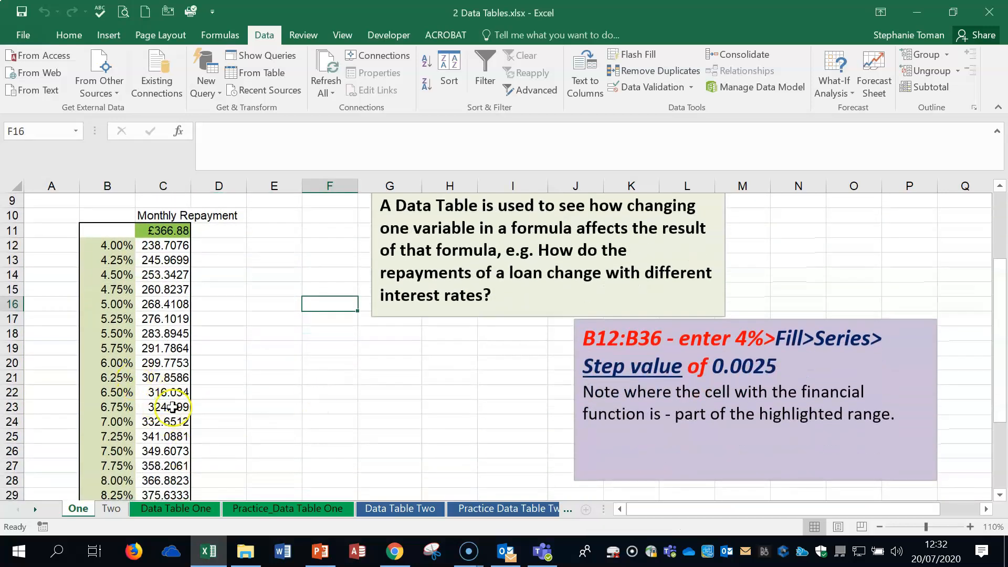
pyautogui.scroll(-2, 195, 409)
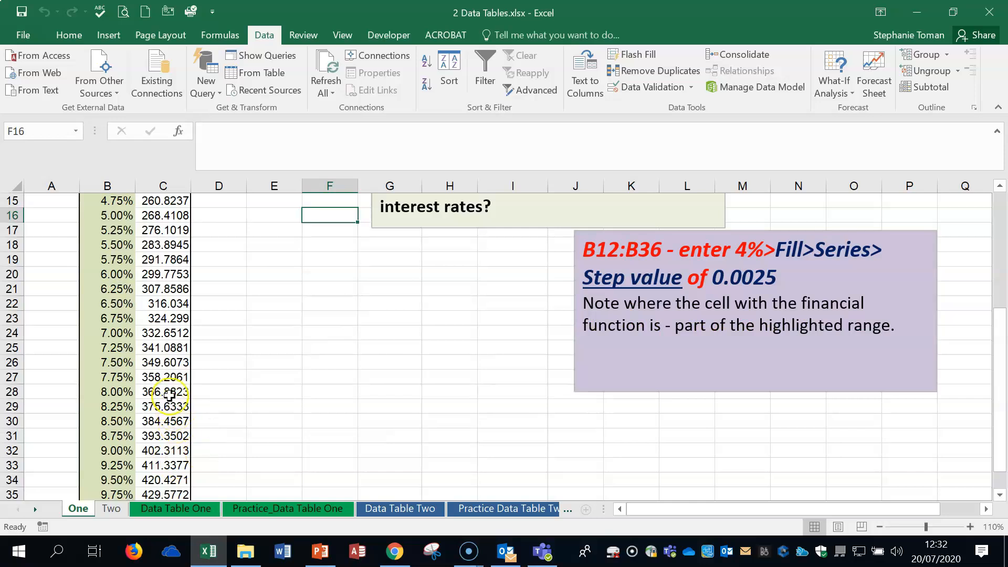
pyautogui.moveTo(128, 391); pyautogui.dragTo(169, 393)
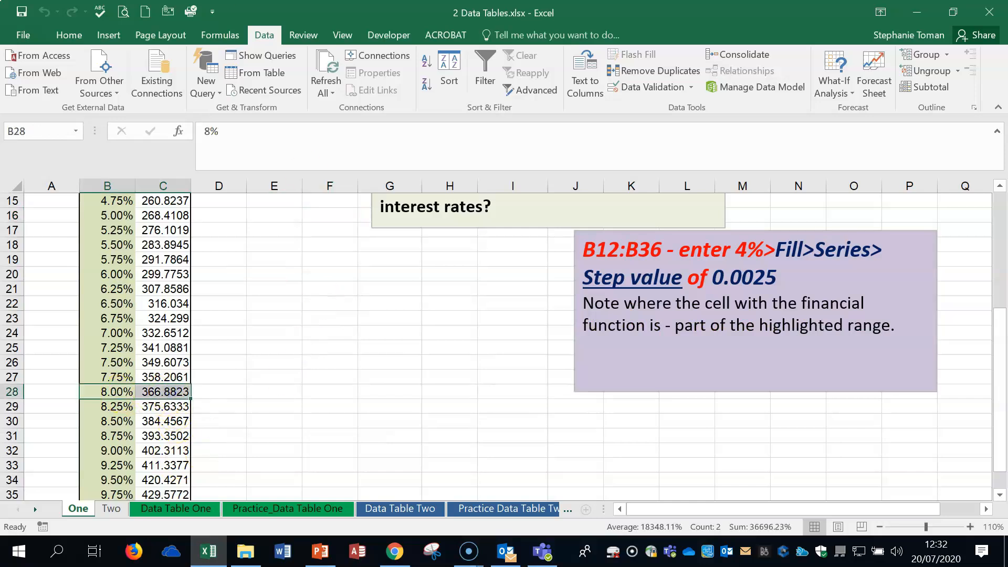
pyautogui.click(69, 35)
pyautogui.click(213, 84)
pyautogui.scroll(2, 384, 396)
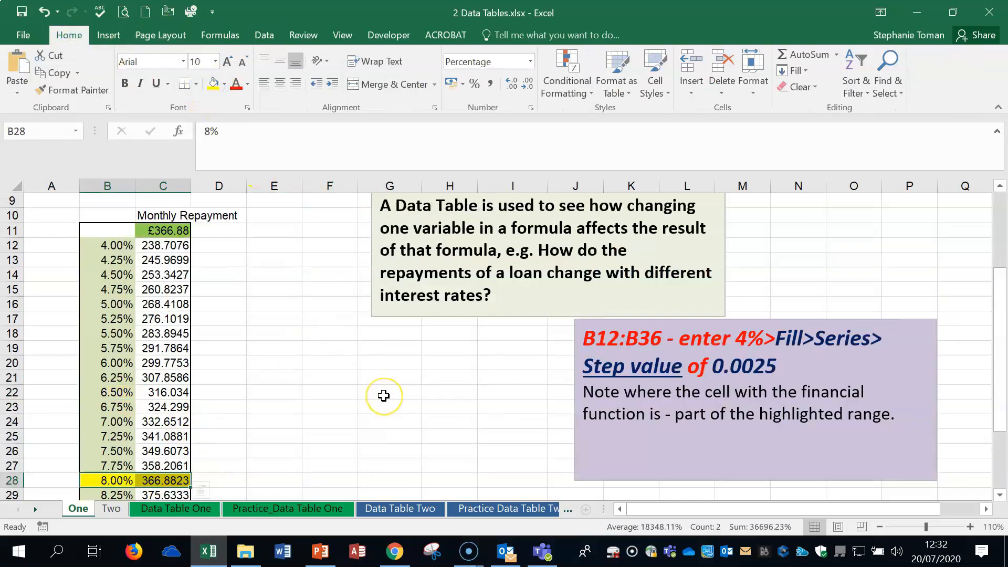
pyautogui.click(173, 231)
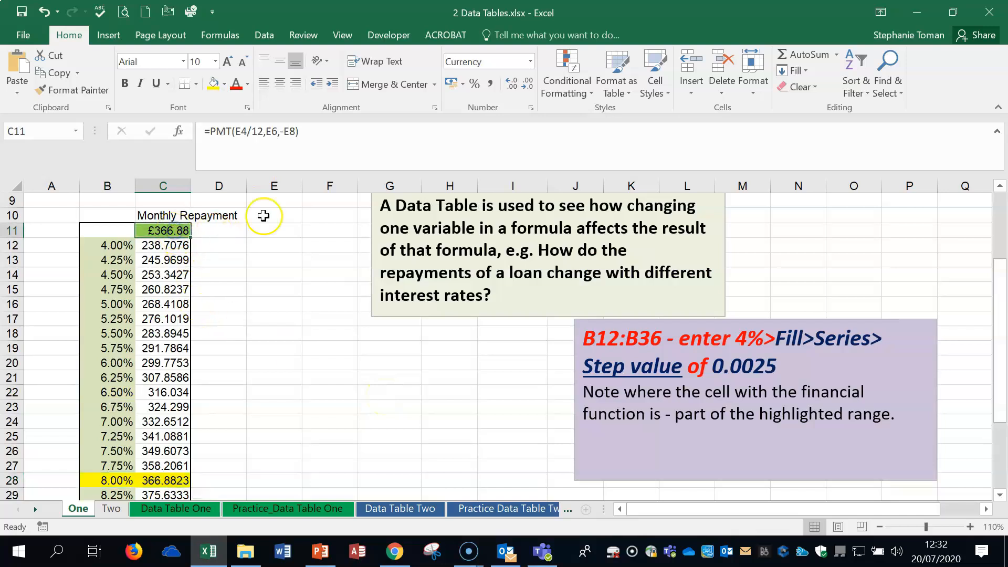
pyautogui.click(213, 83)
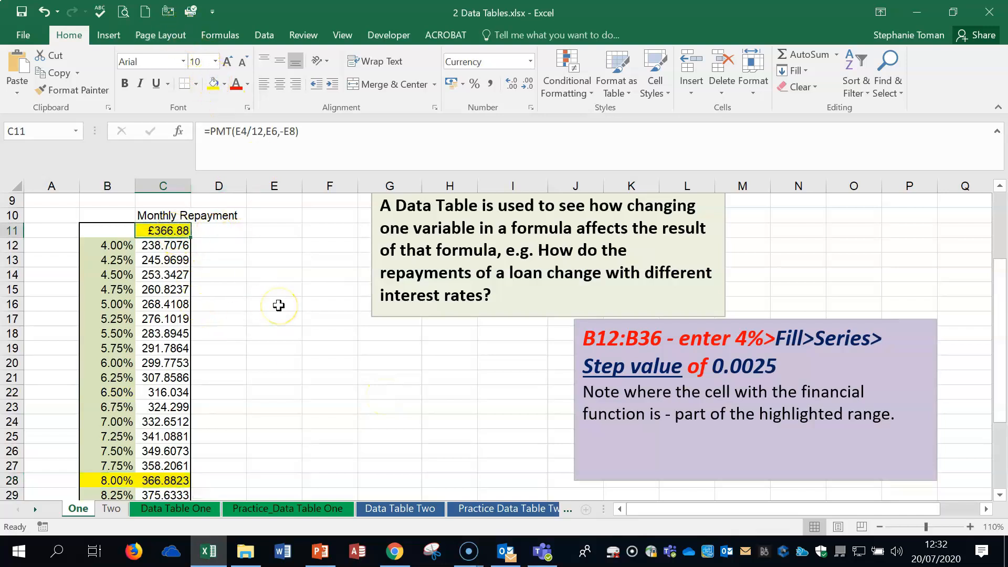
pyautogui.click(294, 336)
# - Inspect the TABLE formulas in the result cells C13, C14 and C18
pyautogui.scroll(3, 294, 338)
pyautogui.click(172, 394)
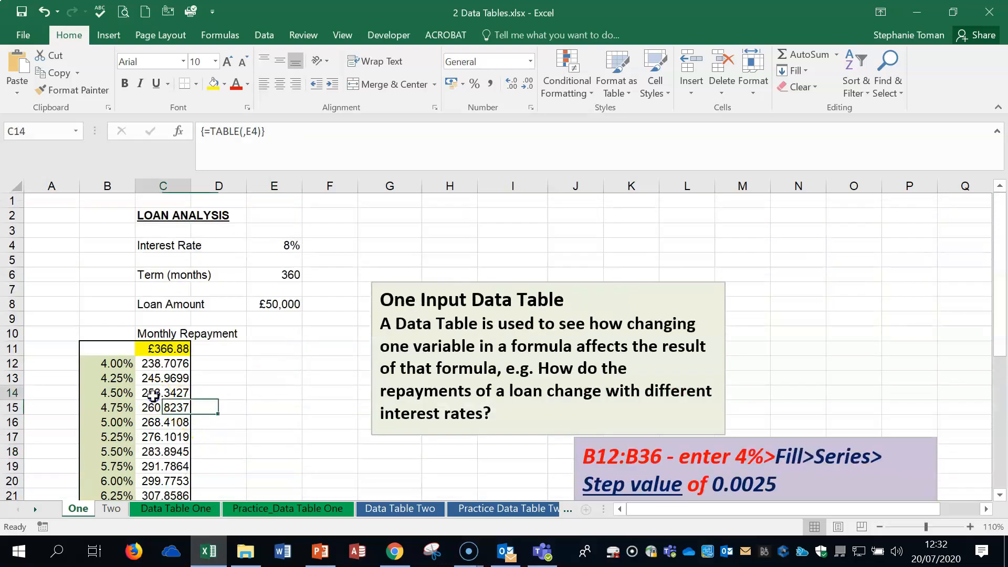
pyautogui.scroll(-1, 238, 414)
pyautogui.click(157, 407)
pyautogui.scroll(-2, 253, 419)
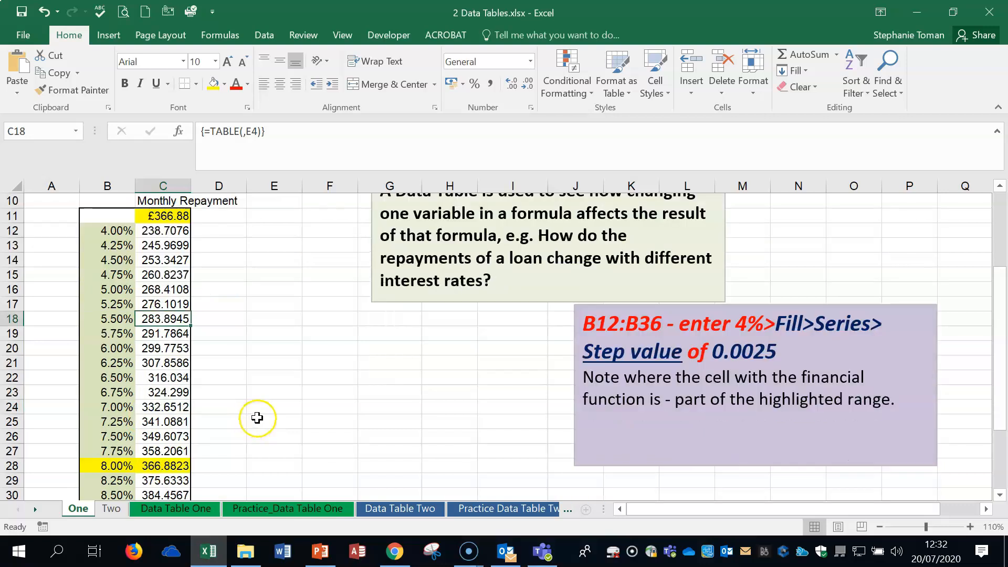
pyautogui.click(161, 244)
pyautogui.click(165, 260)
pyautogui.click(165, 304)
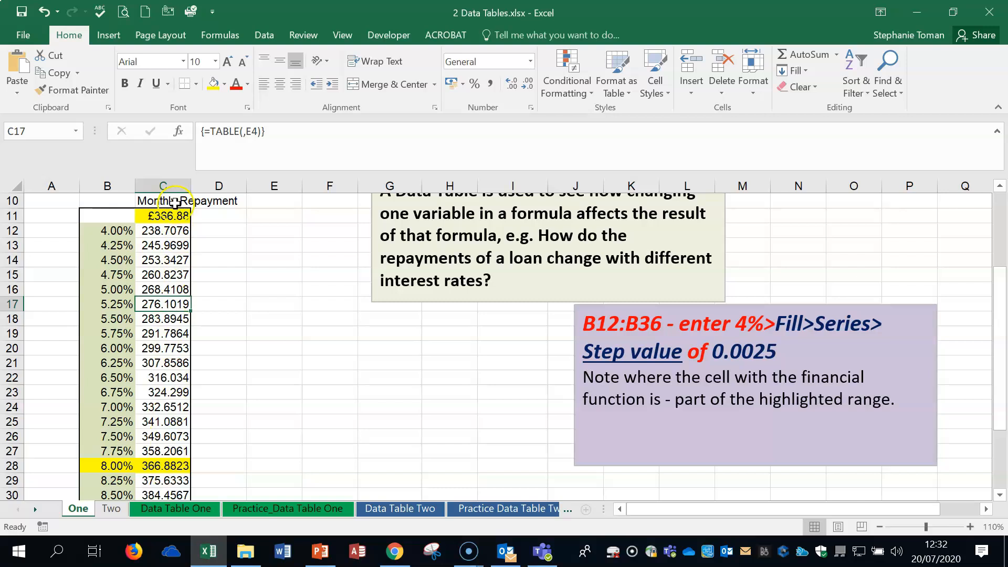
pyautogui.click(276, 343)
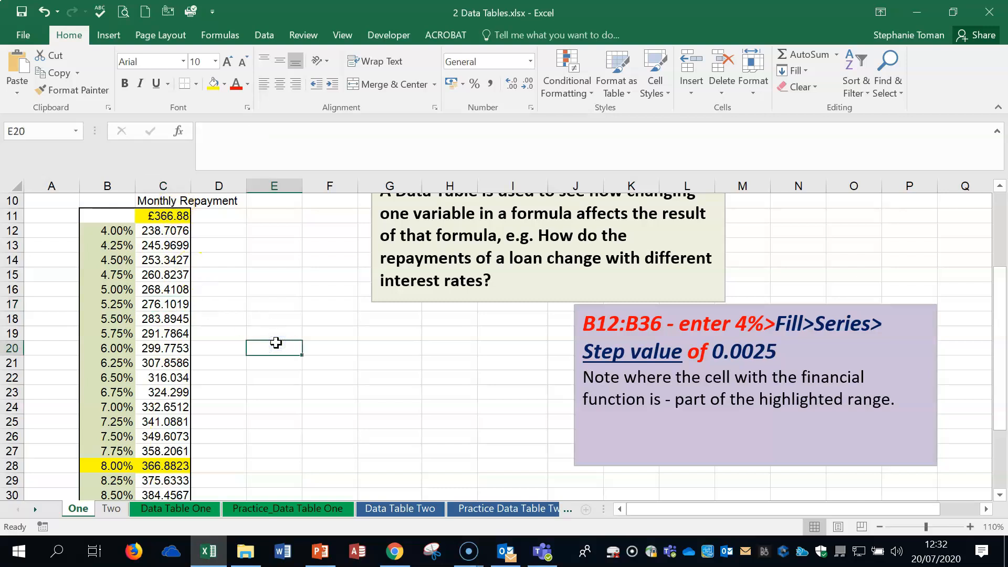
# - Undo the yellow fills on C11 and the 8.00% row
pyautogui.click(42, 12)
pyautogui.click(44, 13)
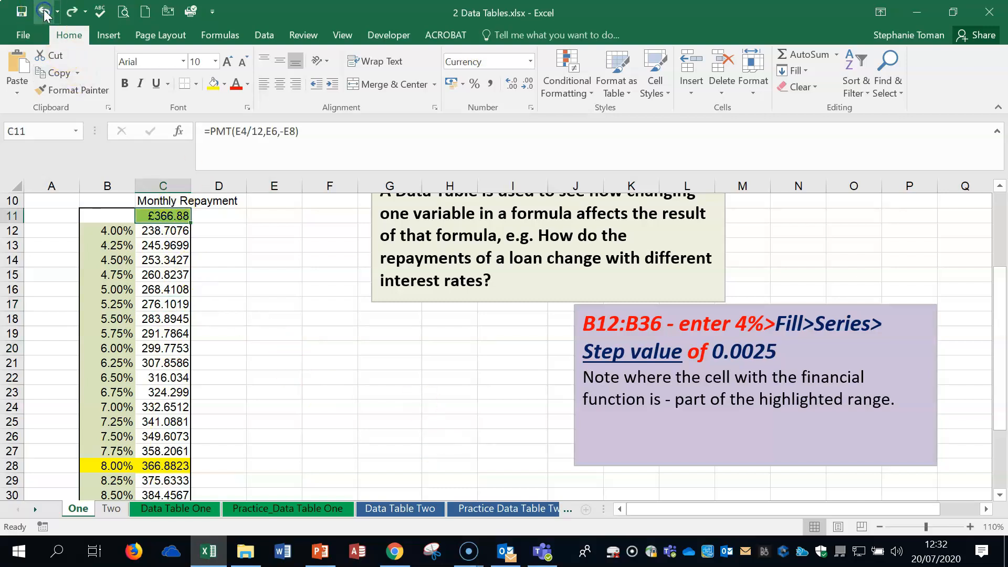
pyautogui.click(44, 12)
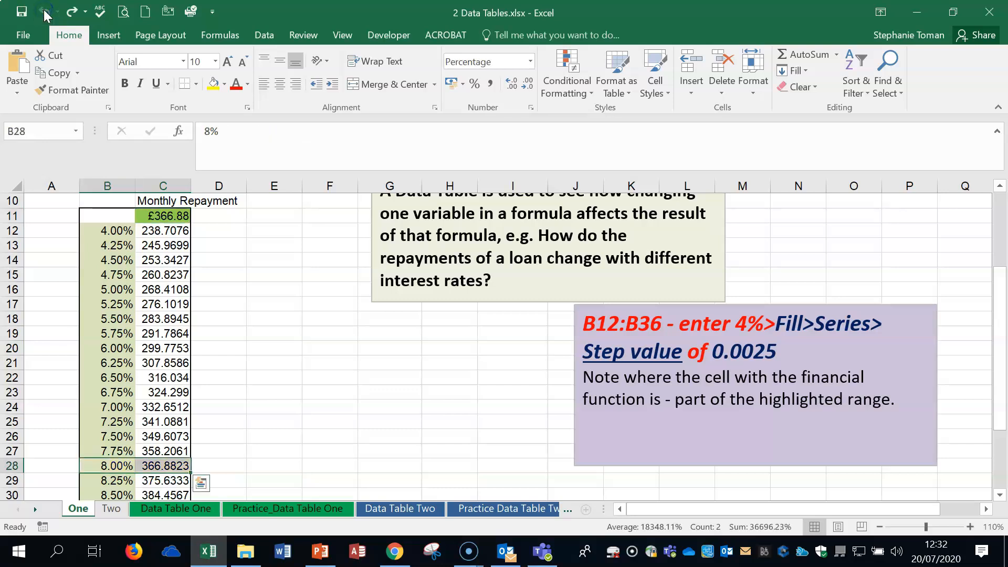
pyautogui.click(44, 13)
pyautogui.click(342, 351)
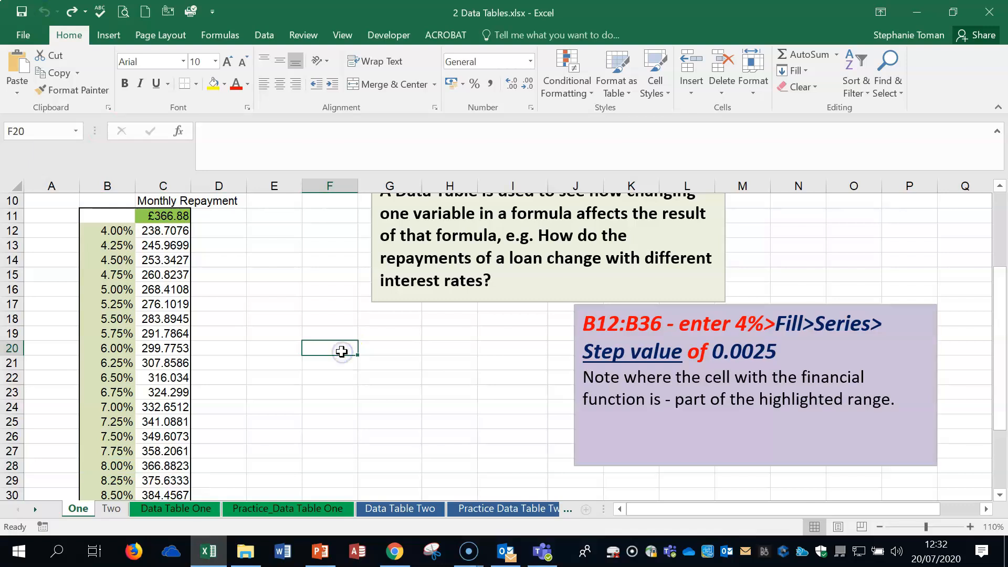
pyautogui.click(349, 349)
pyautogui.hotkey('ctrl', '`')
pyautogui.click(516, 340)
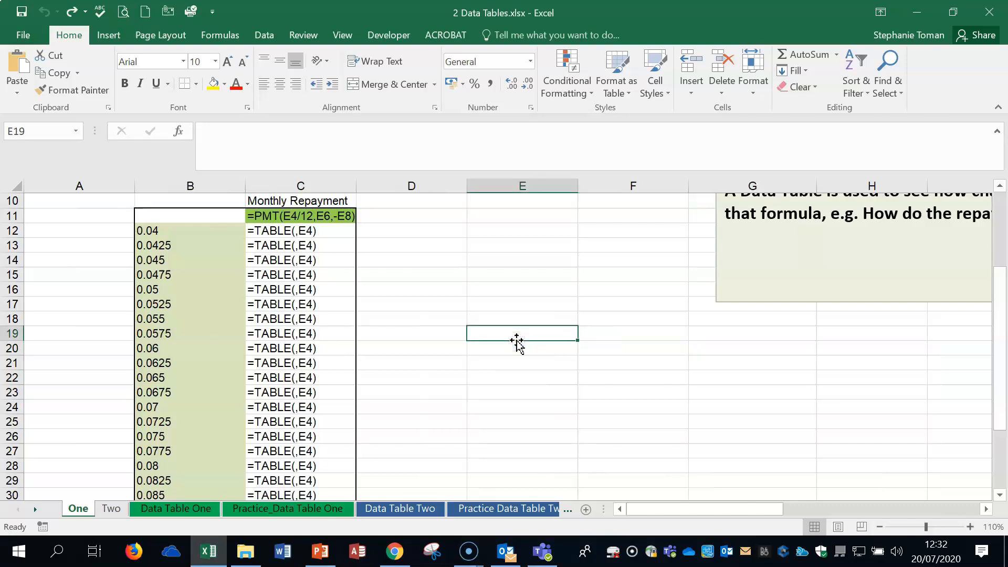
pyautogui.hotkey('ctrl', '`')
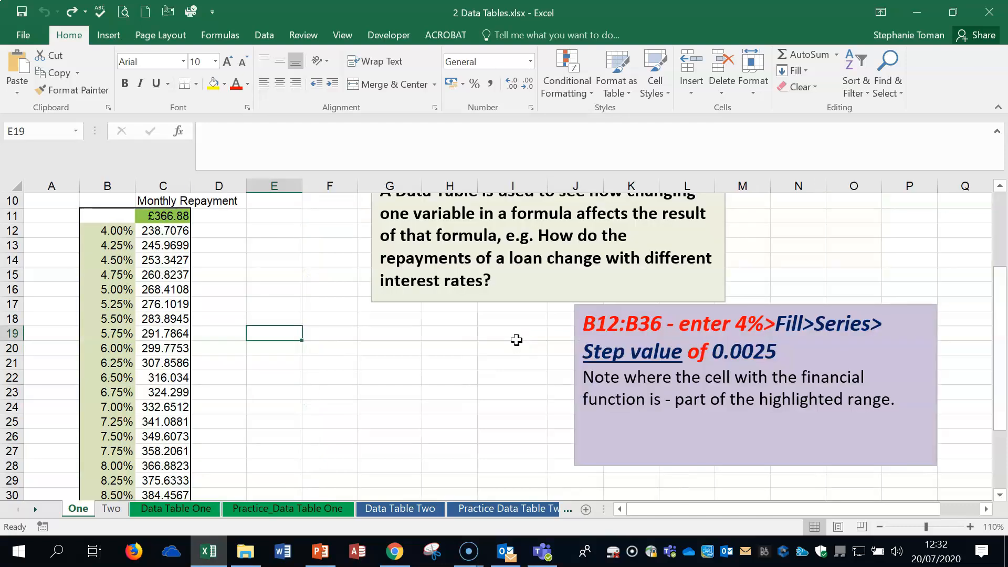
pyautogui.click(167, 231)
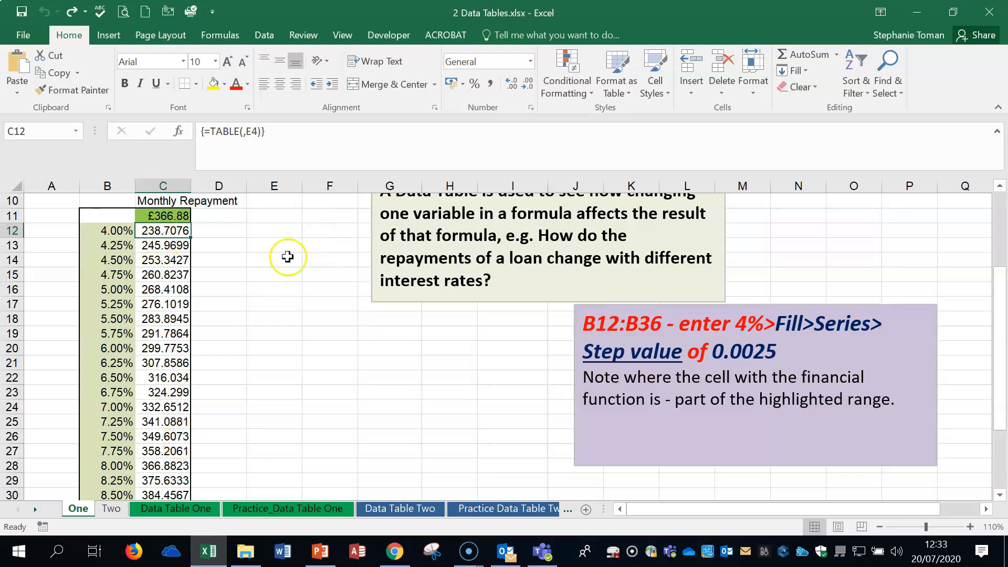
pyautogui.click(272, 287)
pyautogui.click(349, 361)
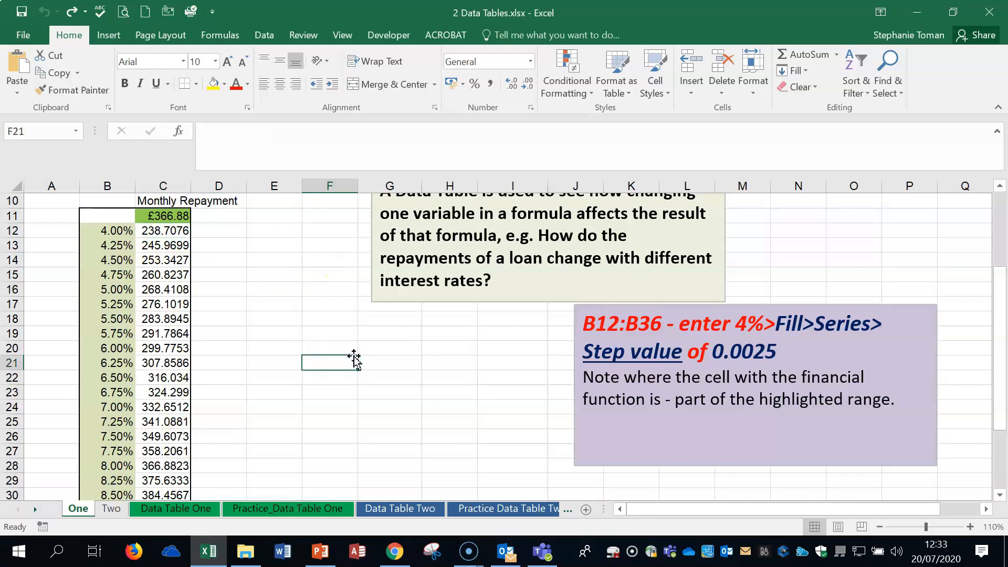
# - On sheet Two, inspect the two-input TABLE formula in C12
pyautogui.click(113, 515)
pyautogui.click(790, 404)
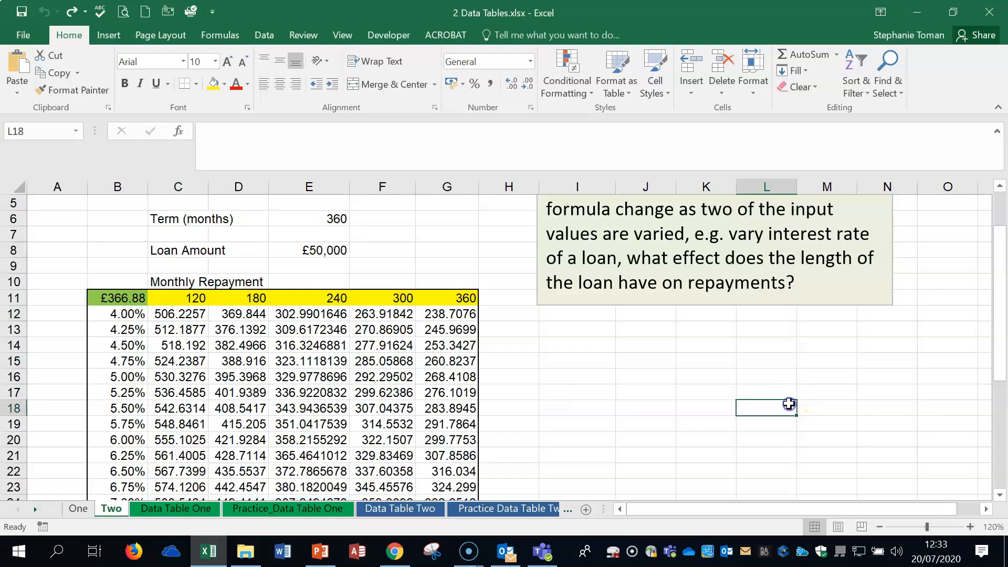
pyautogui.keyDown('ctrl'); pyautogui.scroll(1, 790, 404); pyautogui.keyUp('ctrl')
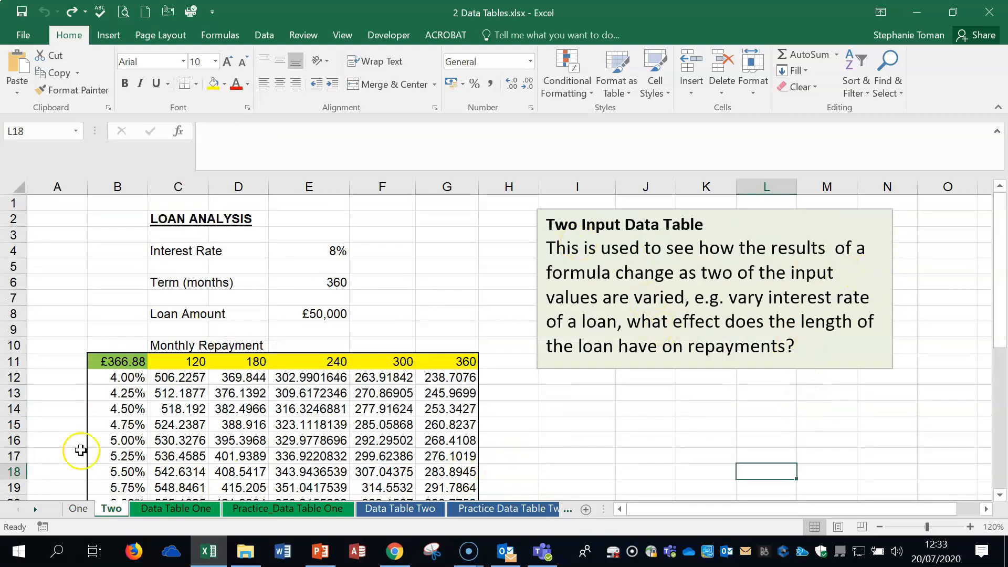
pyautogui.click(164, 377)
pyautogui.scroll(-1, 164, 377)
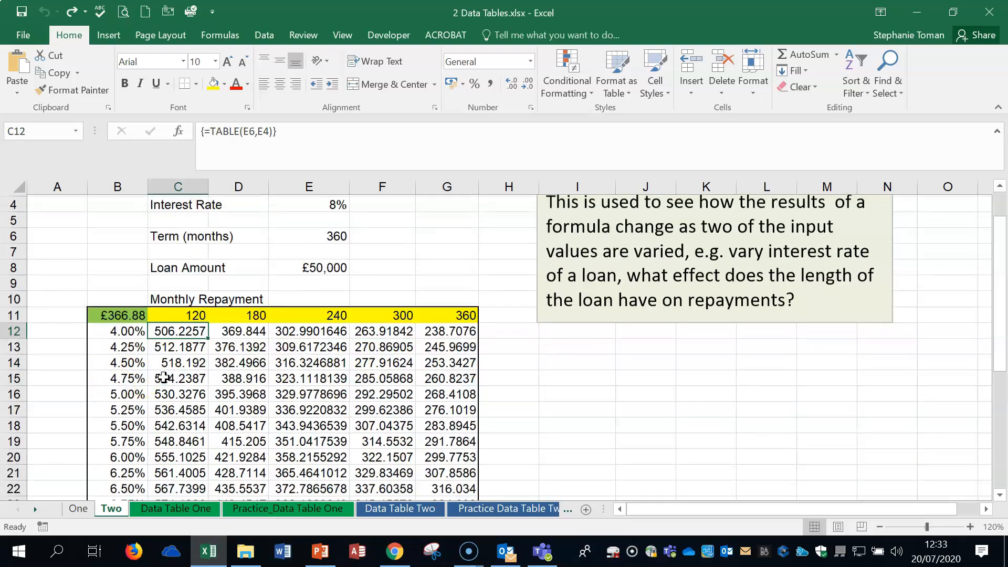
pyautogui.click(320, 345)
pyautogui.click(175, 331)
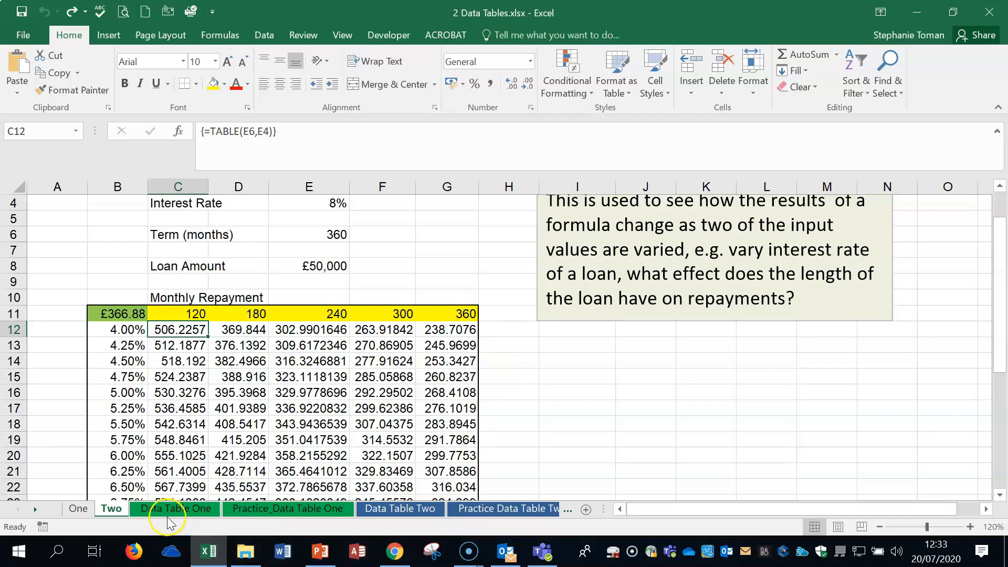
# - On sheet One, check the 360-month loan term in E6
pyautogui.click(90, 510)
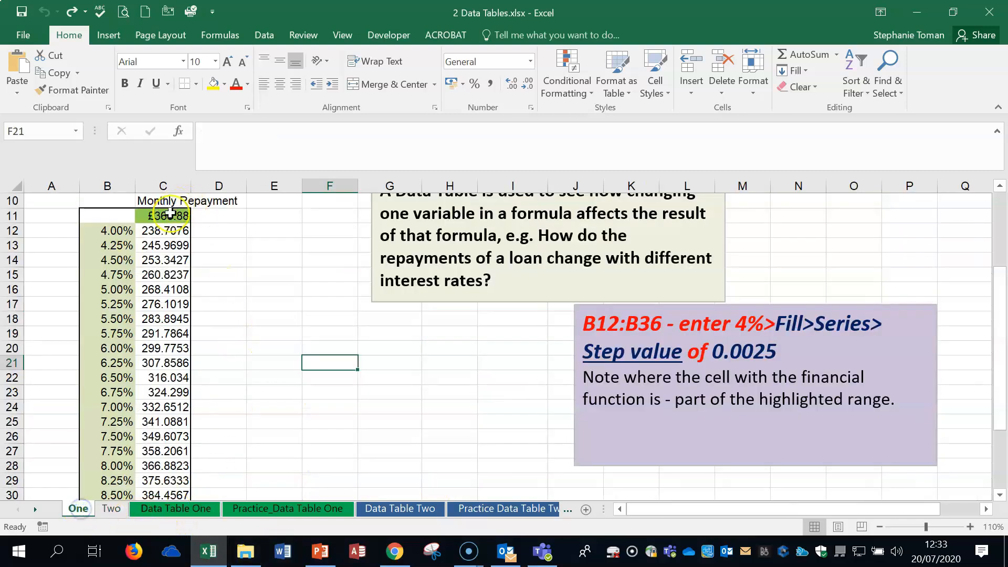
pyautogui.click(284, 264)
pyautogui.scroll(1, 284, 263)
pyautogui.scroll(3, 284, 263)
pyautogui.click(281, 276)
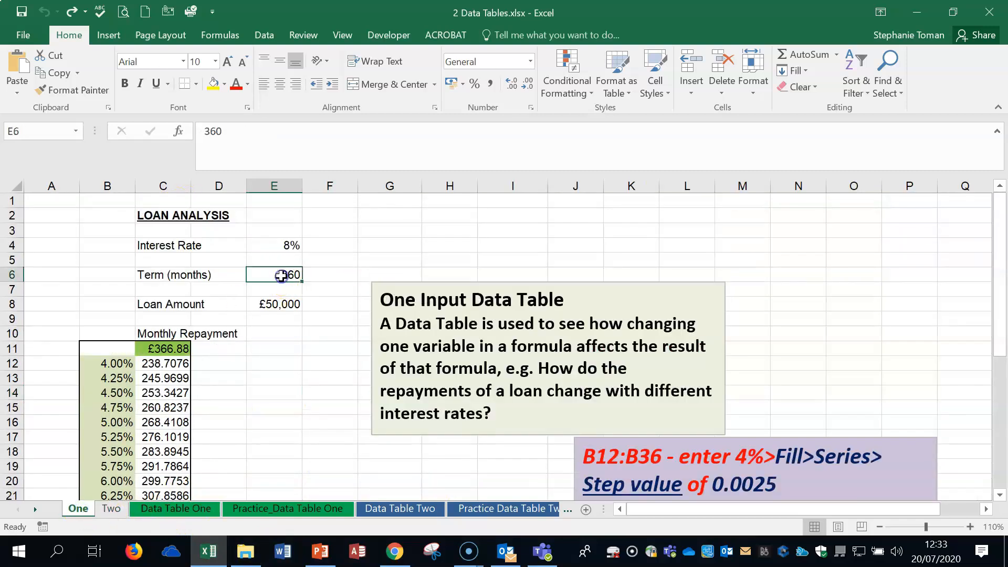
# - Back on sheet Two, fill G28 (366.8823 at 8.00% over 360 months) yellow
pyautogui.click(111, 508)
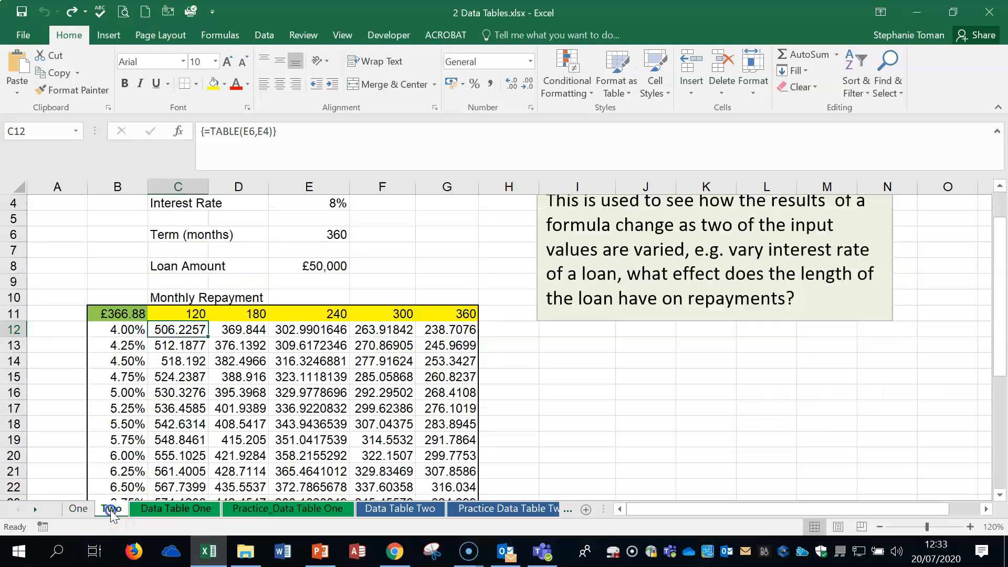
pyautogui.click(540, 409)
pyautogui.click(468, 313)
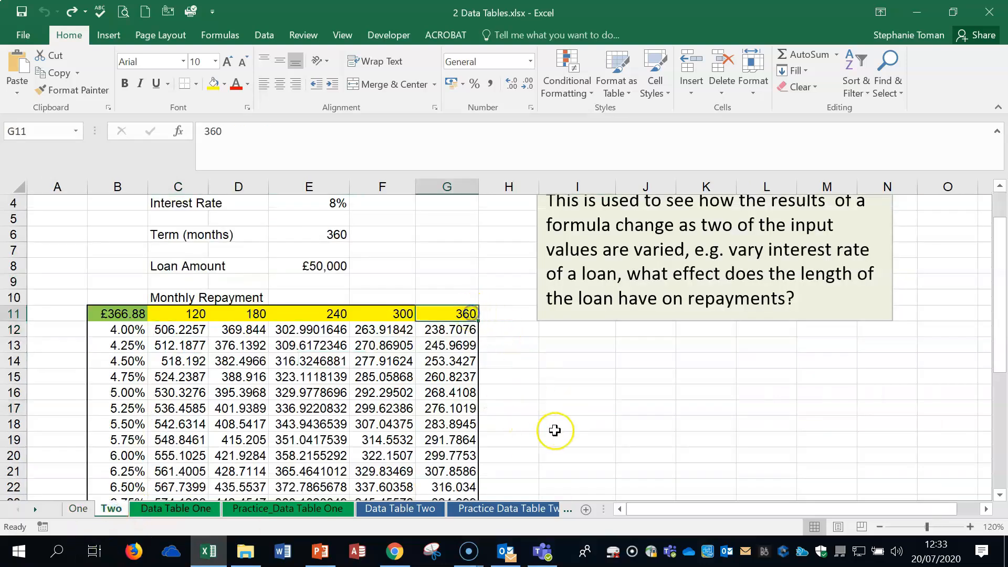
pyautogui.scroll(-2, 361, 518)
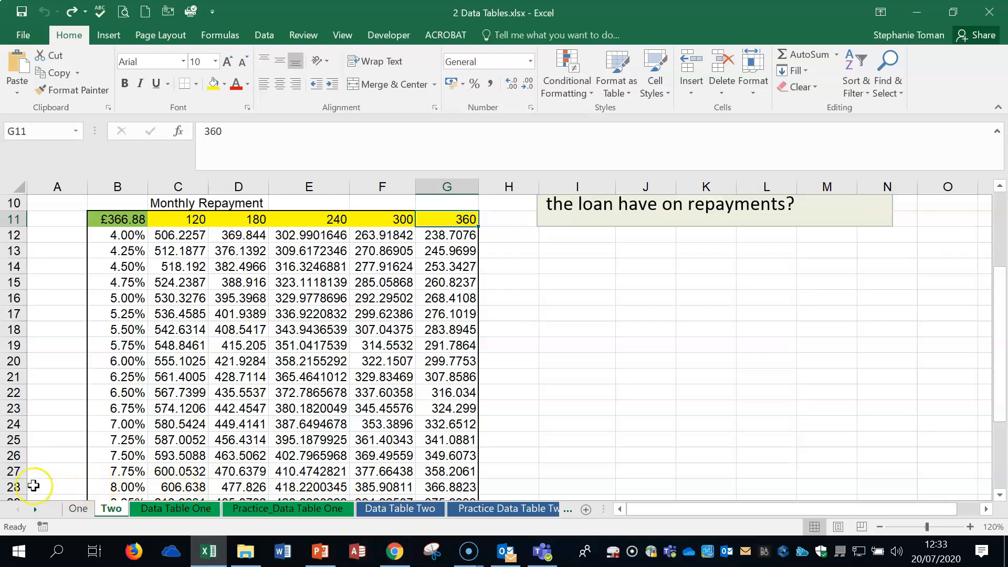
pyautogui.click(15, 487)
pyautogui.click(452, 486)
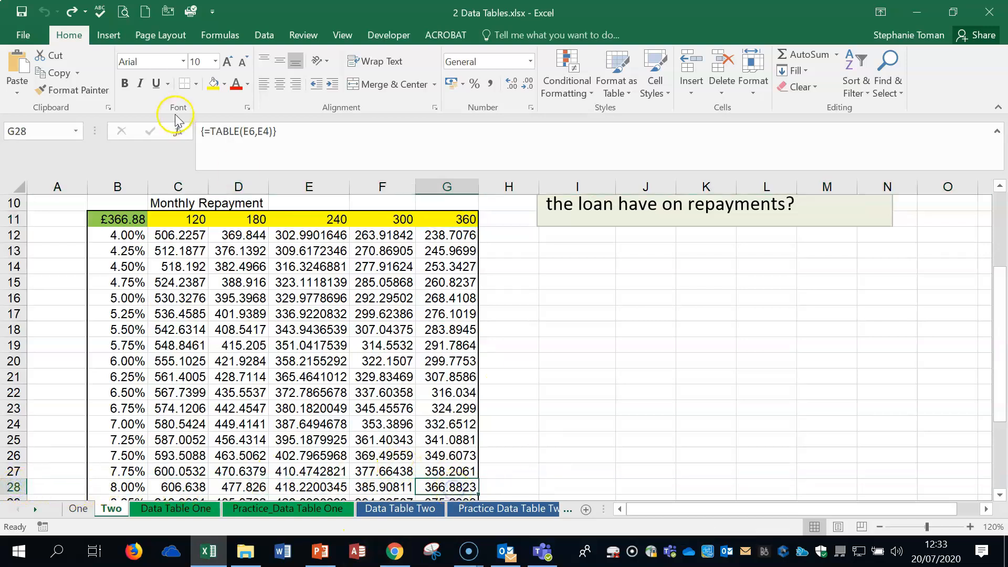
pyautogui.click(213, 83)
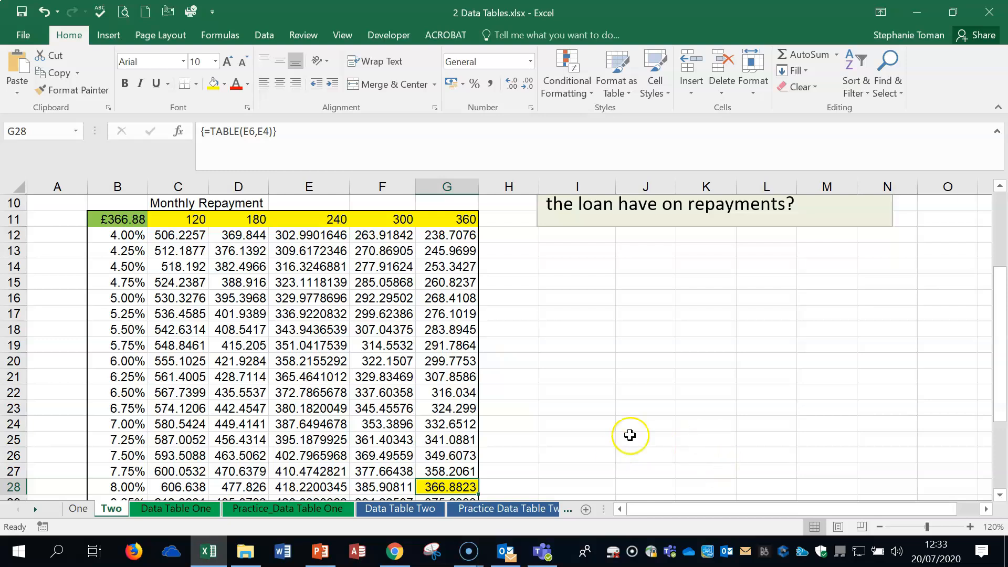
# - Select the data table results C12:G36 and clear them
pyautogui.click(654, 422)
pyautogui.moveTo(164, 233); pyautogui.dragTo(438, 523)
pyautogui.moveTo(448, 462); pyautogui.dragTo(448, 462)
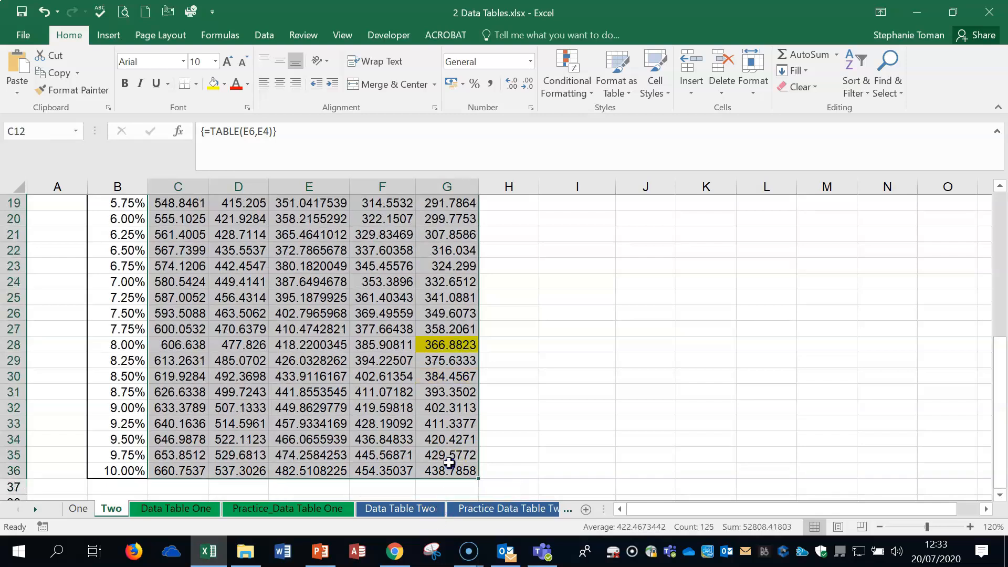
pyautogui.hotkey('ctrl', 'z')
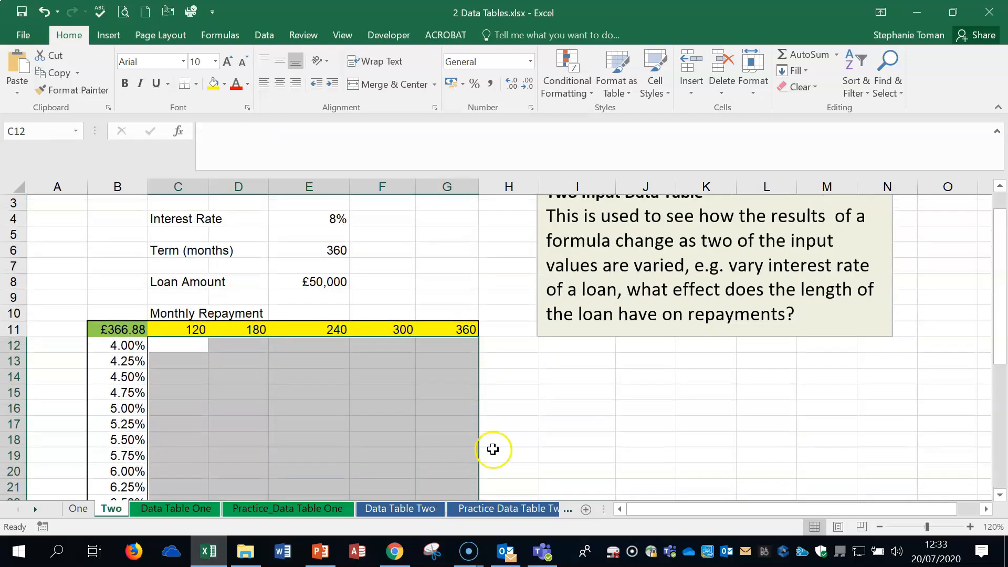
pyautogui.click(602, 415)
# - Select the whole table area B11:G36, undoing an accidental move of the B11 formula
pyautogui.click(118, 329)
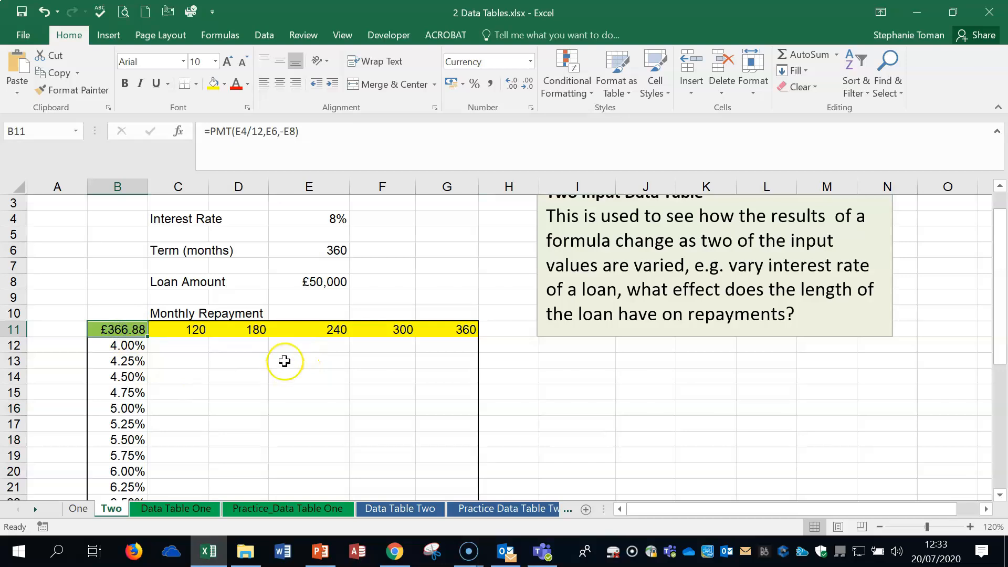
pyautogui.scroll(1, 706, 408)
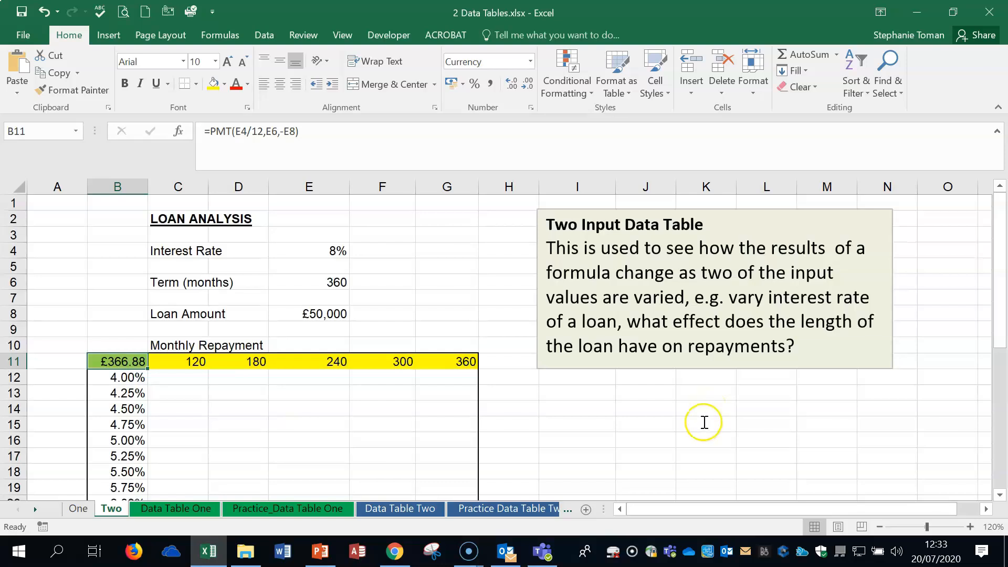
pyautogui.moveTo(116, 368); pyautogui.dragTo(322, 398)
pyautogui.click(42, 12)
pyautogui.moveTo(117, 361); pyautogui.dragTo(458, 480)
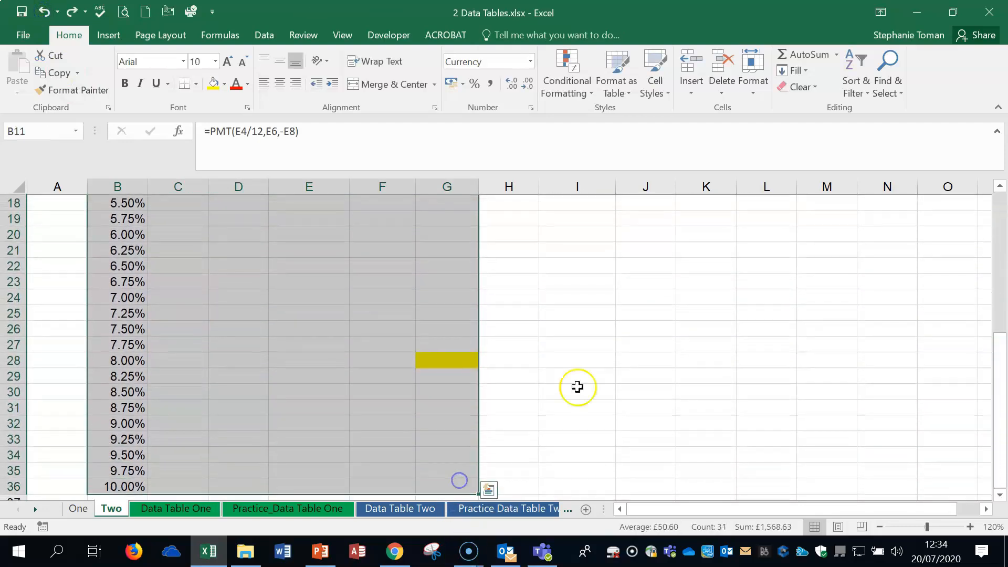
pyautogui.scroll(6, 583, 380)
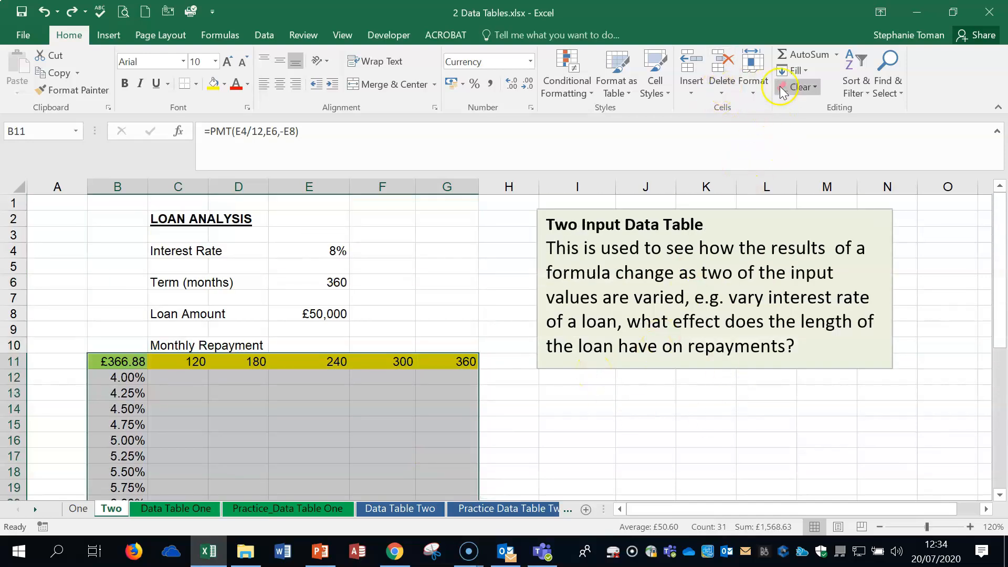
# - Create a two-input data table with $E$6 as row input and $E$4 as column input
pyautogui.click(259, 36)
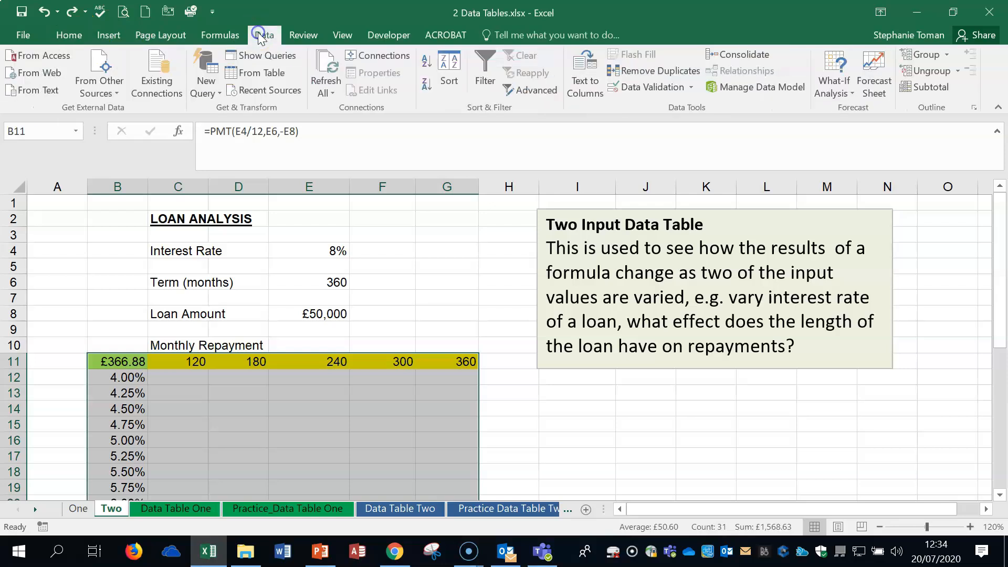
pyautogui.click(835, 83)
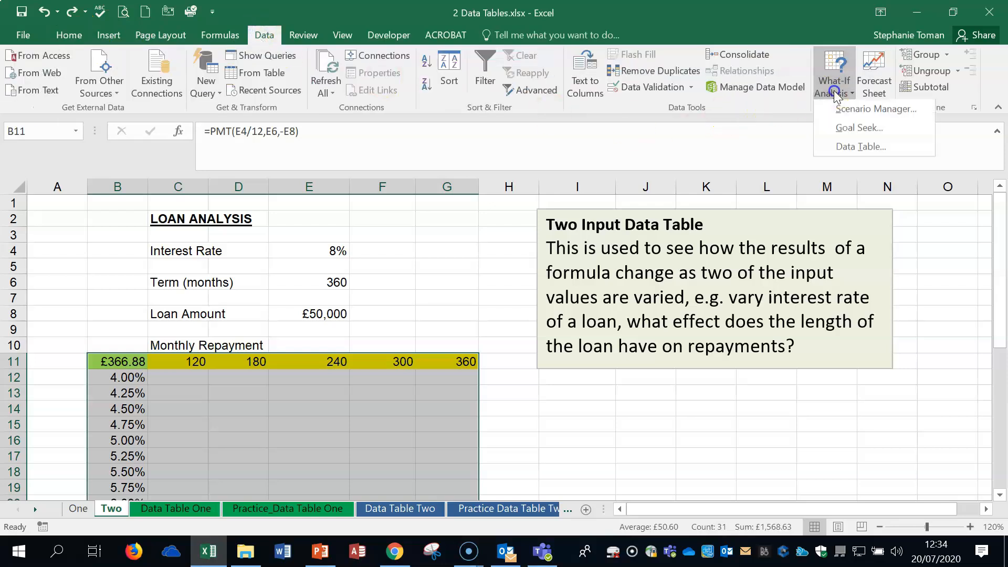
pyautogui.click(864, 149)
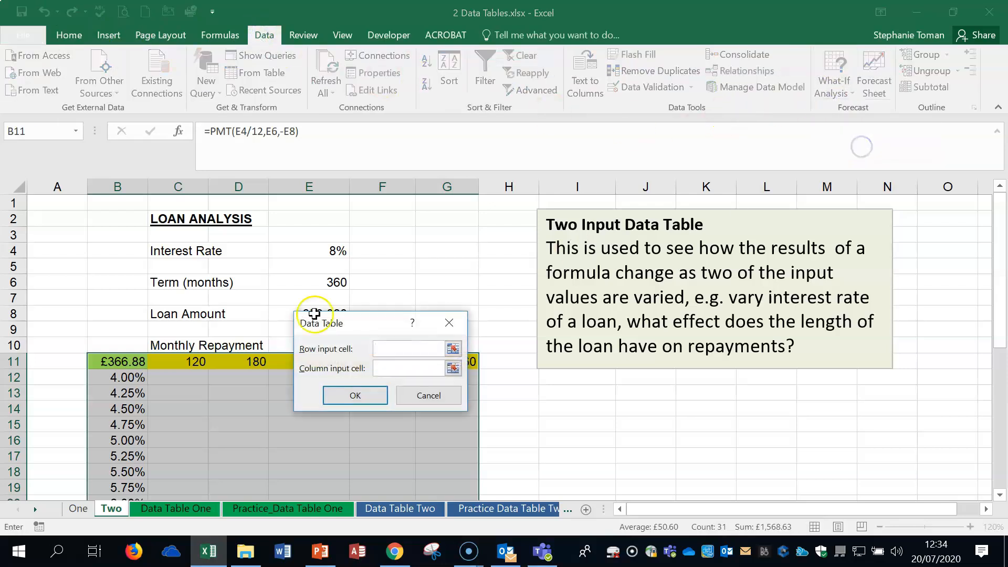
pyautogui.moveTo(365, 330); pyautogui.dragTo(670, 231)
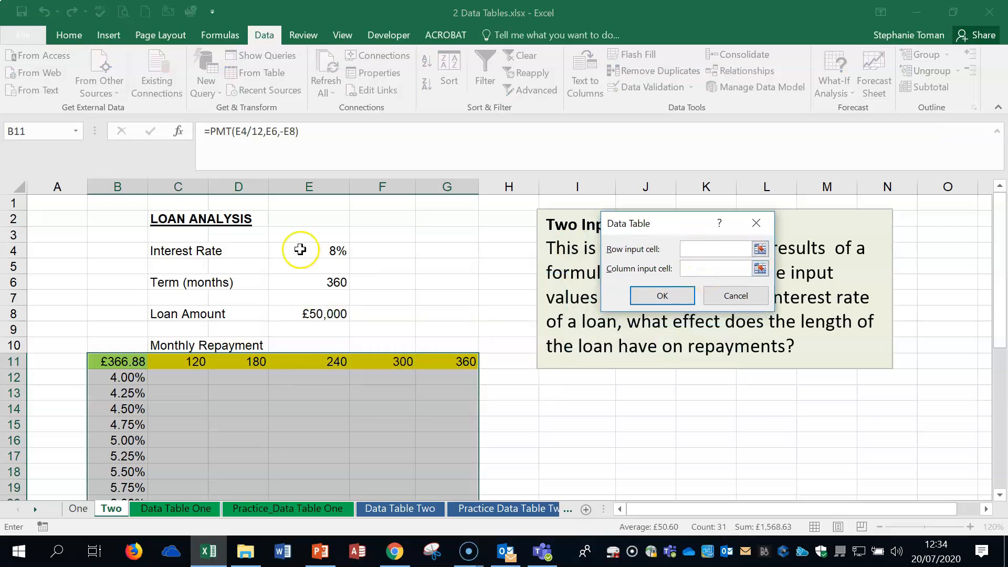
pyautogui.click(312, 254)
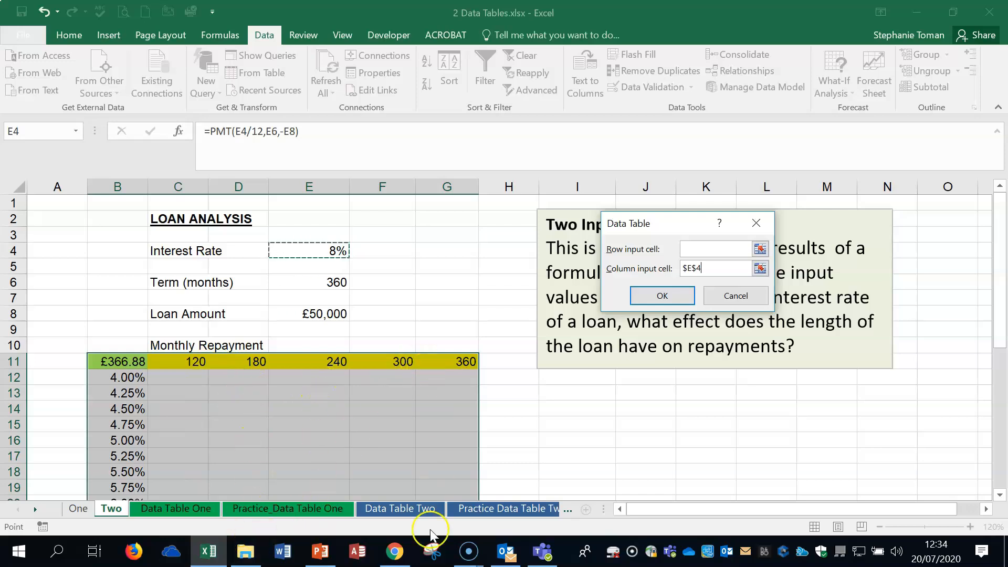
pyautogui.click(695, 251)
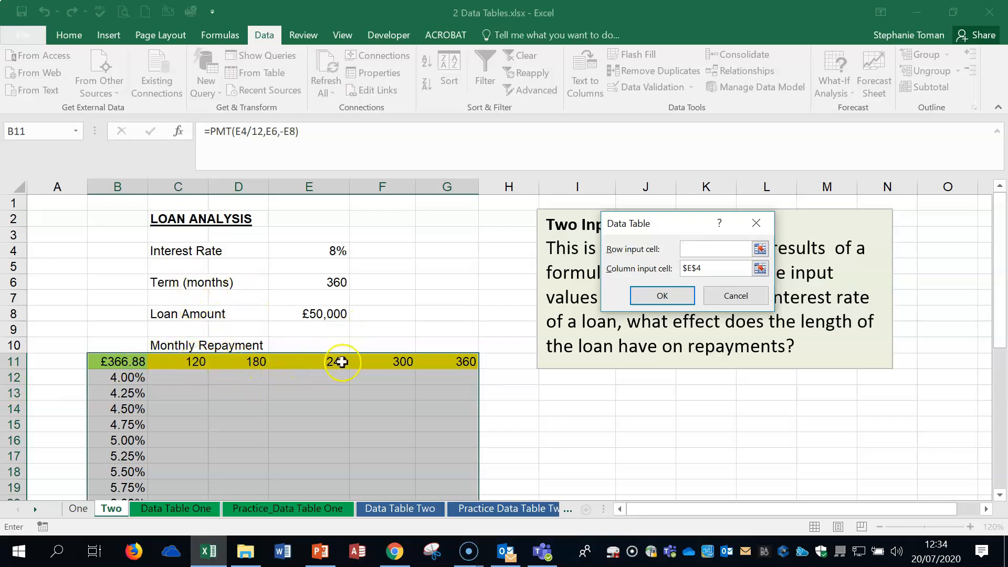
pyautogui.click(340, 283)
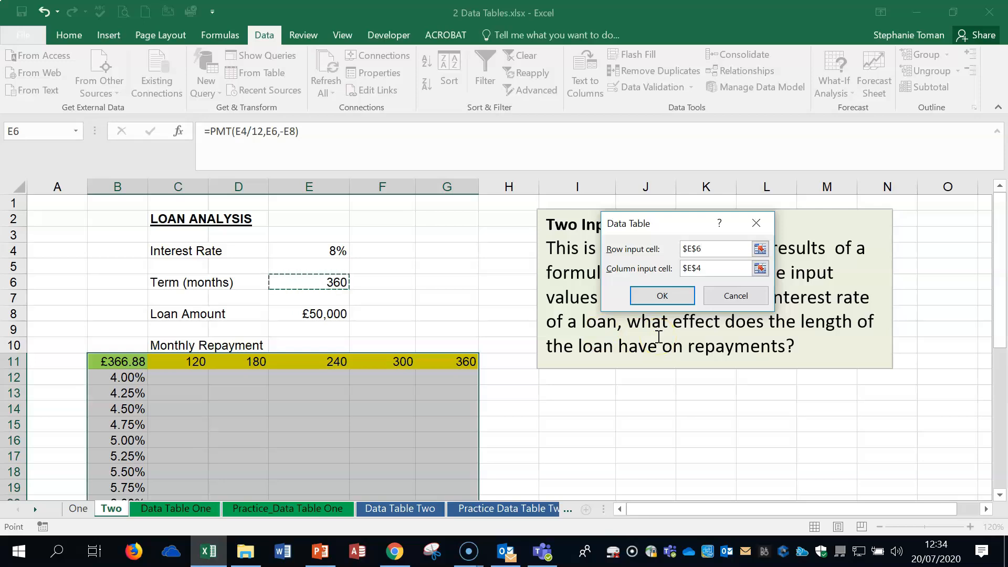
pyautogui.click(655, 296)
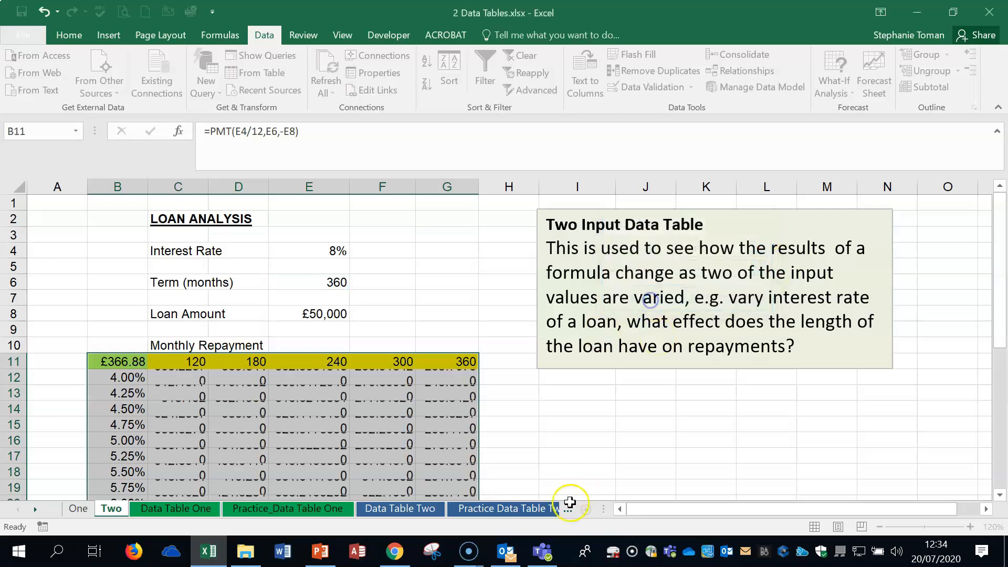
# - Check G28's TABLE result against the 8% rate in row 28 and the 360 heading
pyautogui.scroll(-4, 568, 424)
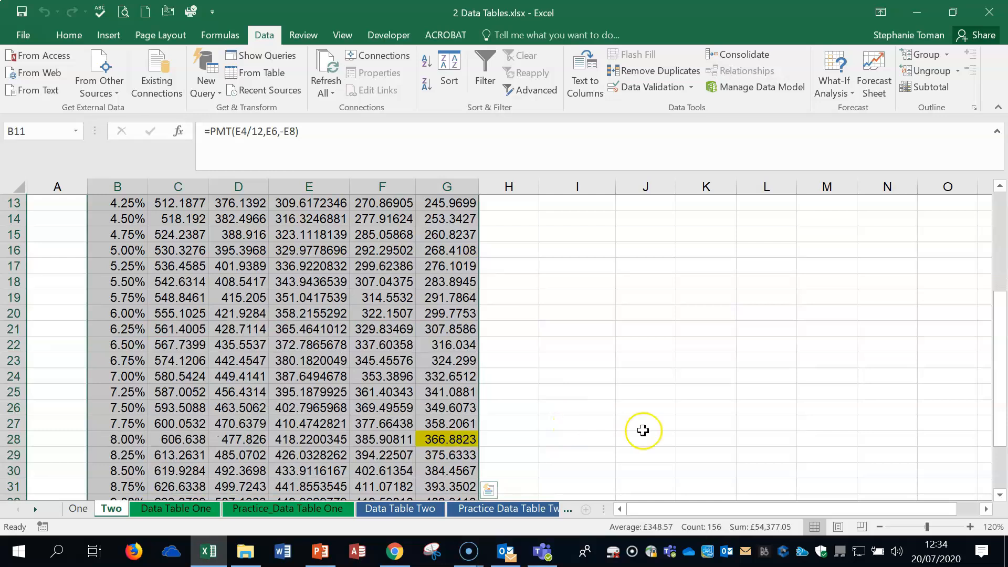
pyautogui.click(455, 441)
pyautogui.click(122, 440)
pyautogui.click(436, 441)
pyautogui.scroll(3, 621, 412)
pyautogui.click(459, 314)
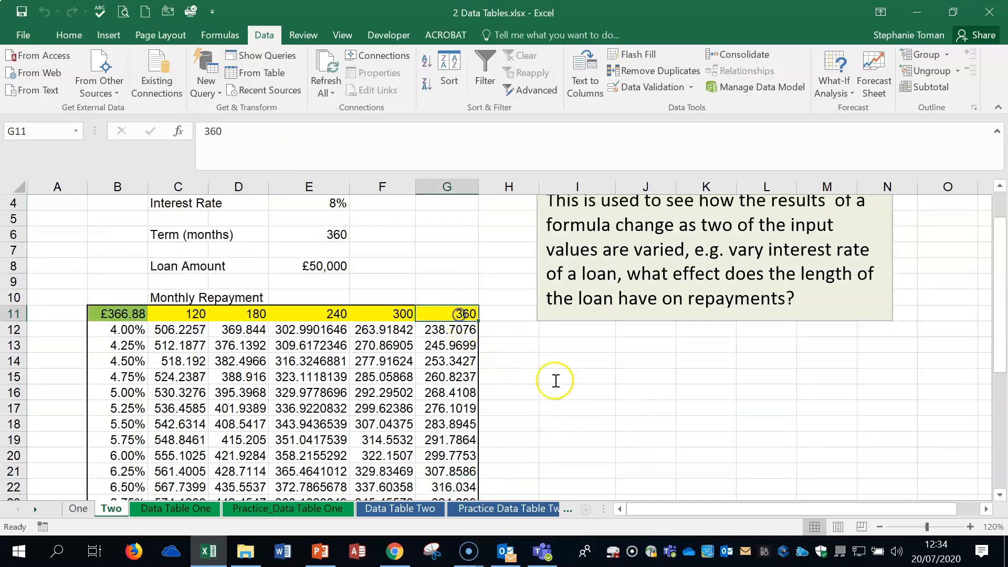
pyautogui.click(566, 390)
pyautogui.click(620, 419)
# - Try clearing the results C12:G36 with Backspace
pyautogui.scroll(-2, 621, 418)
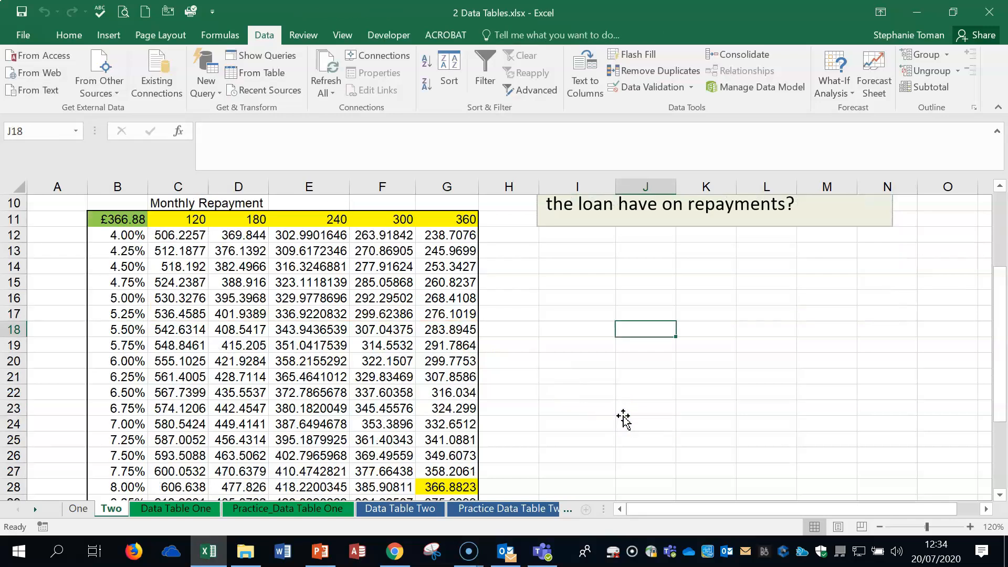
pyautogui.moveTo(171, 241); pyautogui.dragTo(464, 470)
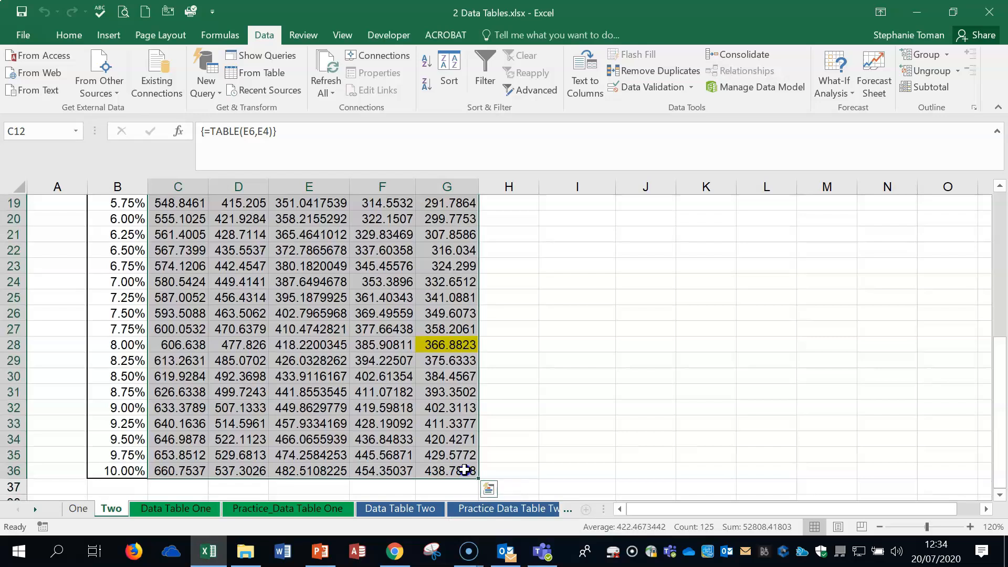
pyautogui.press('BackSpace')
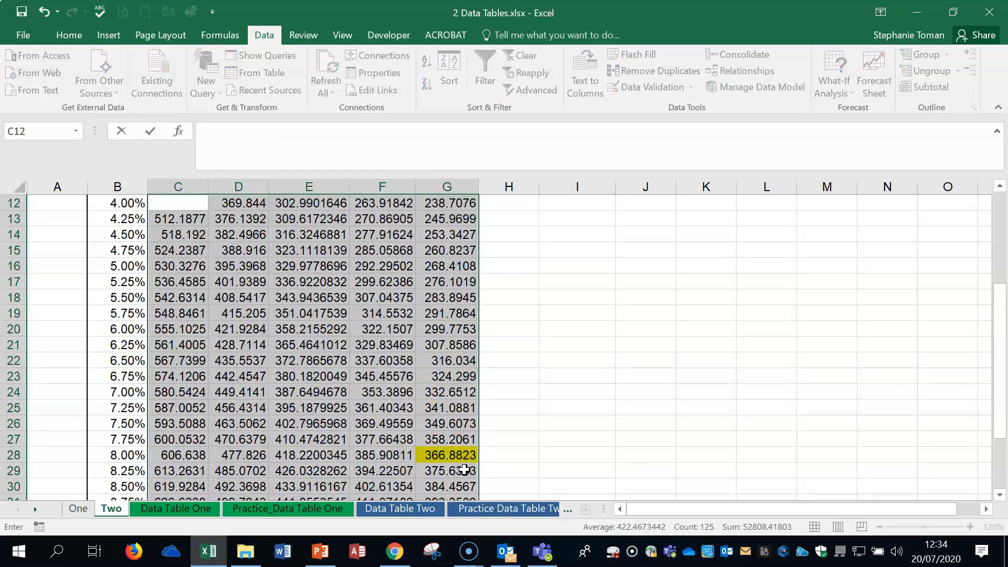
pyautogui.scroll(3, 478, 410)
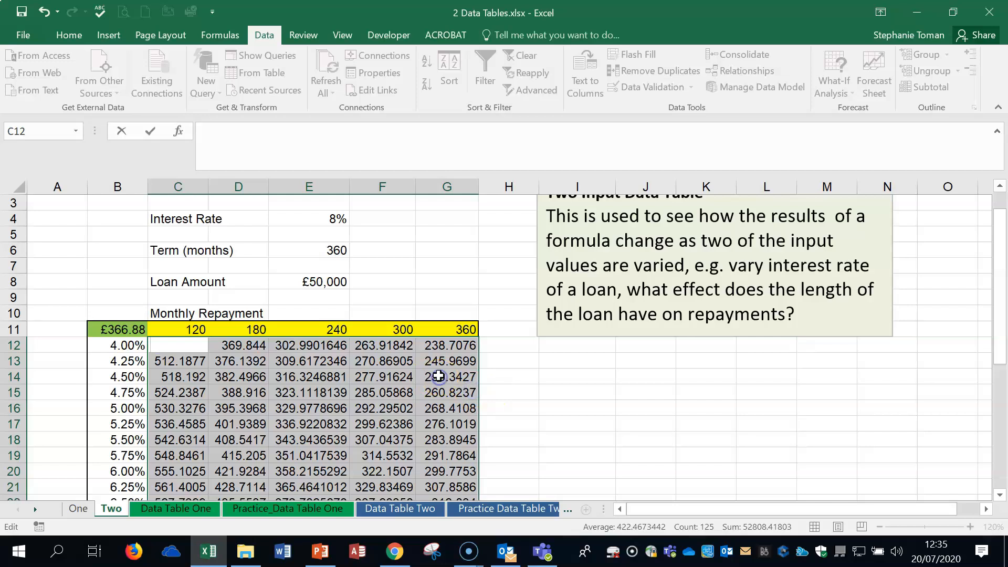
# - Cancel the C12 edit and reselect the whole table B11:G36
pyautogui.press('Escape')
pyautogui.moveTo(163, 352); pyautogui.dragTo(447, 465)
pyautogui.scroll(5, 447, 466)
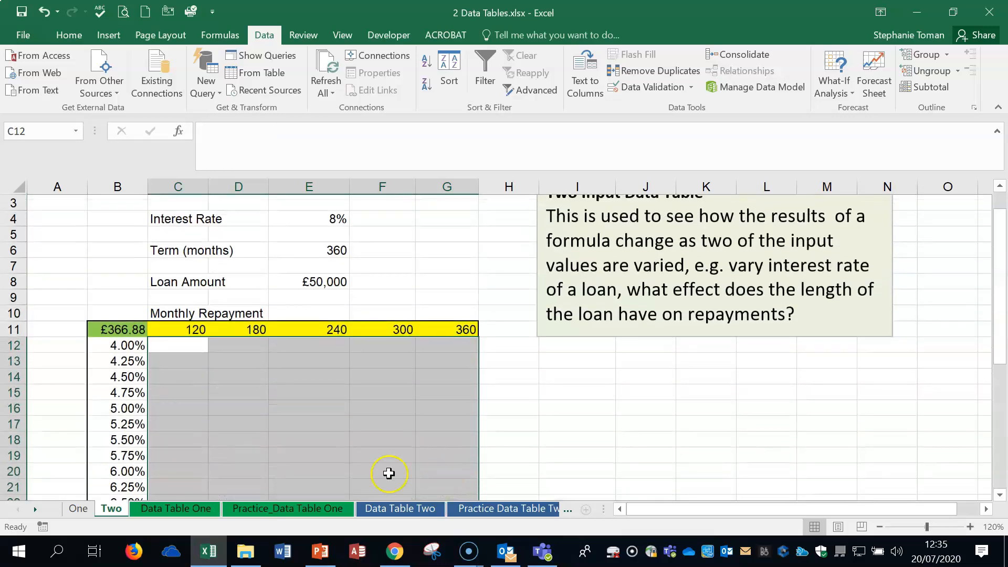
pyautogui.click(382, 440)
pyautogui.moveTo(113, 330); pyautogui.dragTo(457, 486)
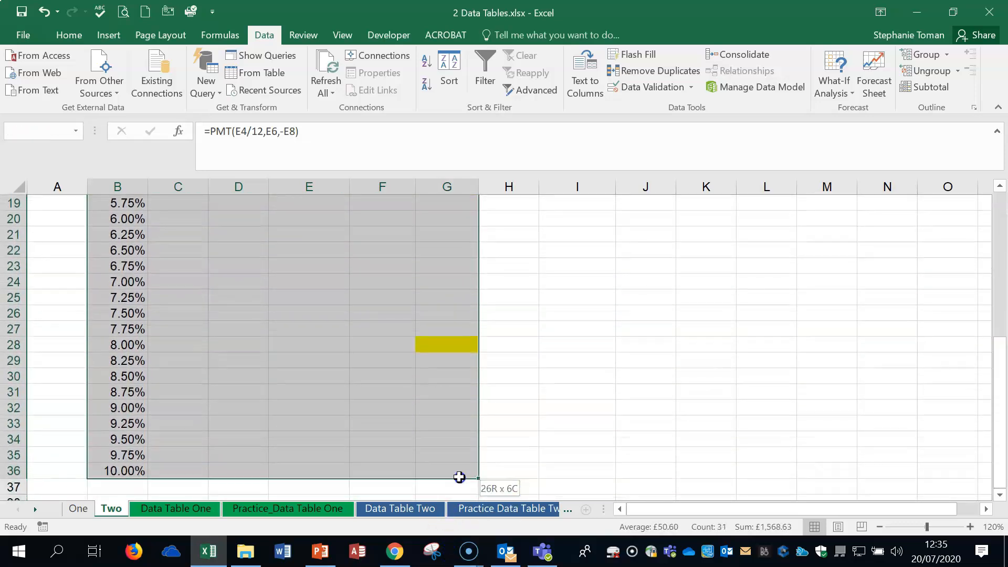
# - Rebuild the data table with row input $E$6 and column input $E$4
pyautogui.click(829, 95)
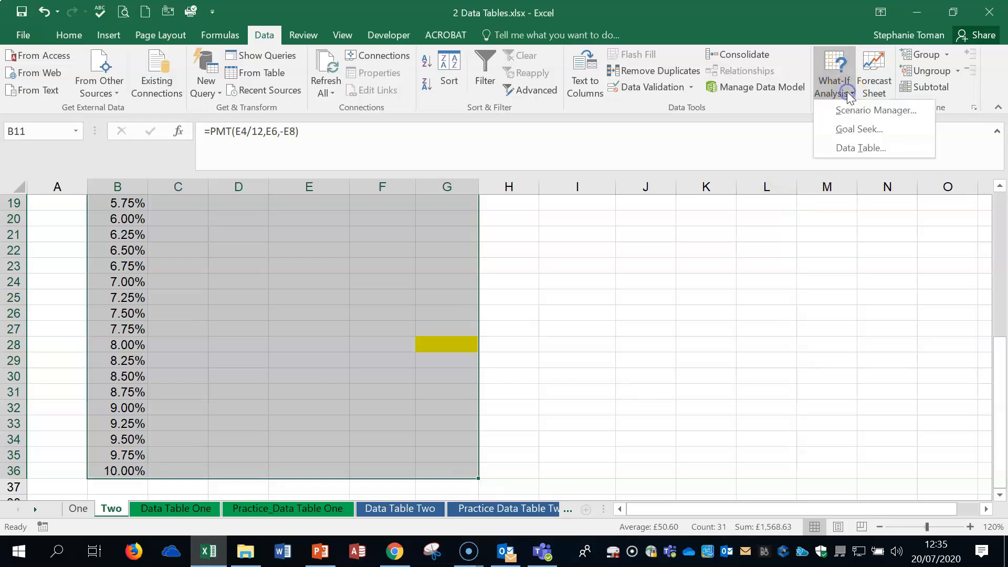
pyautogui.click(857, 149)
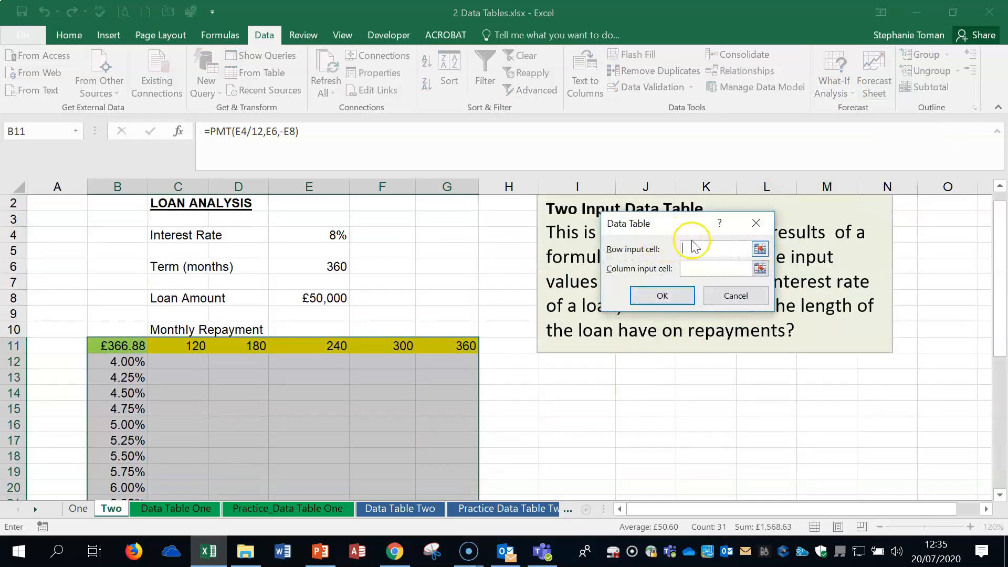
pyautogui.click(322, 267)
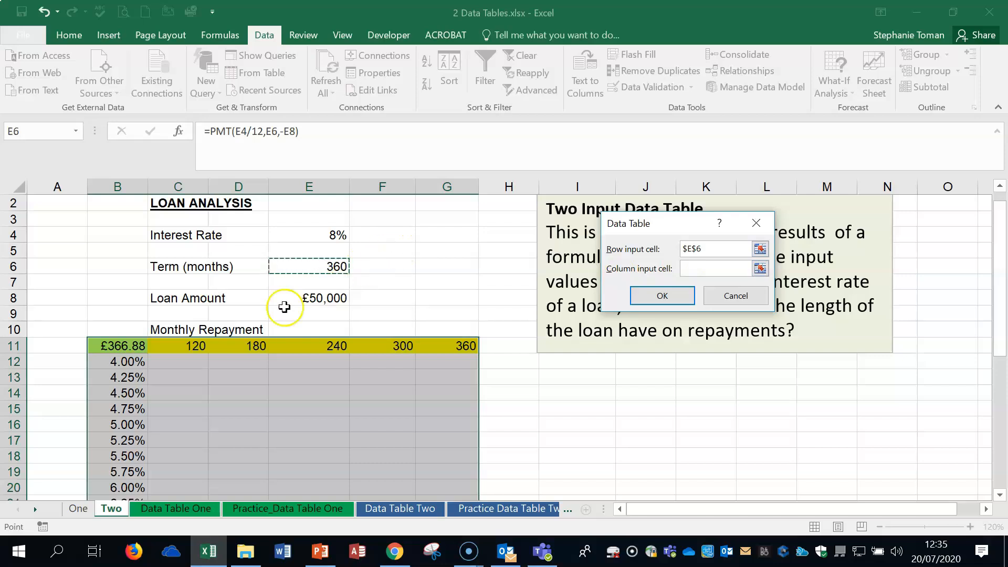
pyautogui.click(702, 268)
pyautogui.click(312, 234)
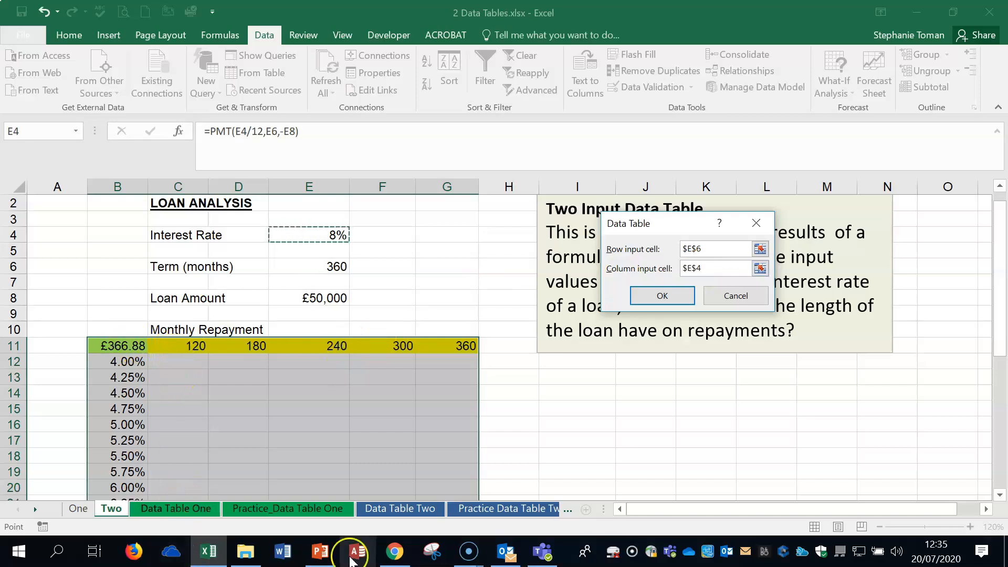
pyautogui.click(662, 297)
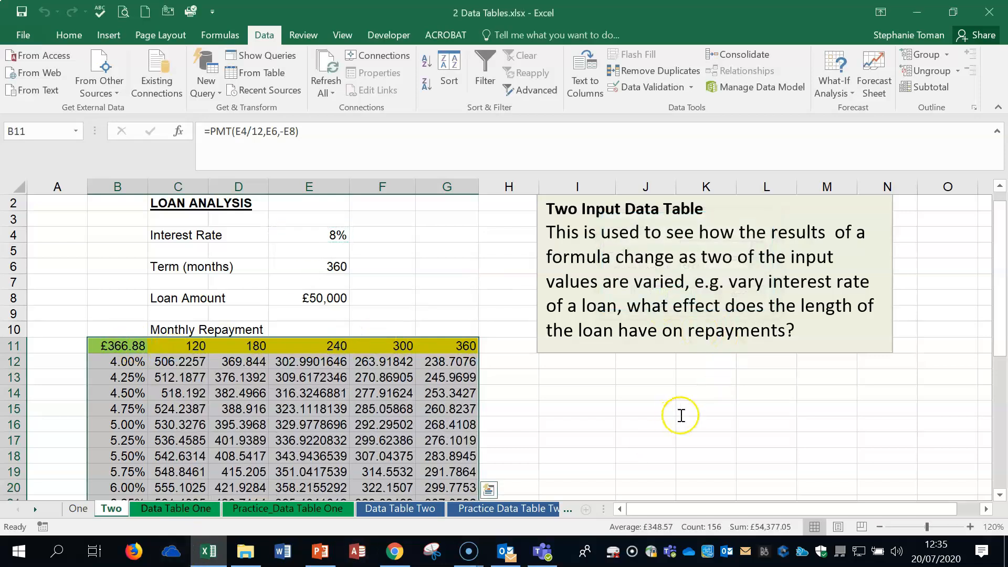
pyautogui.scroll(-3, 680, 413)
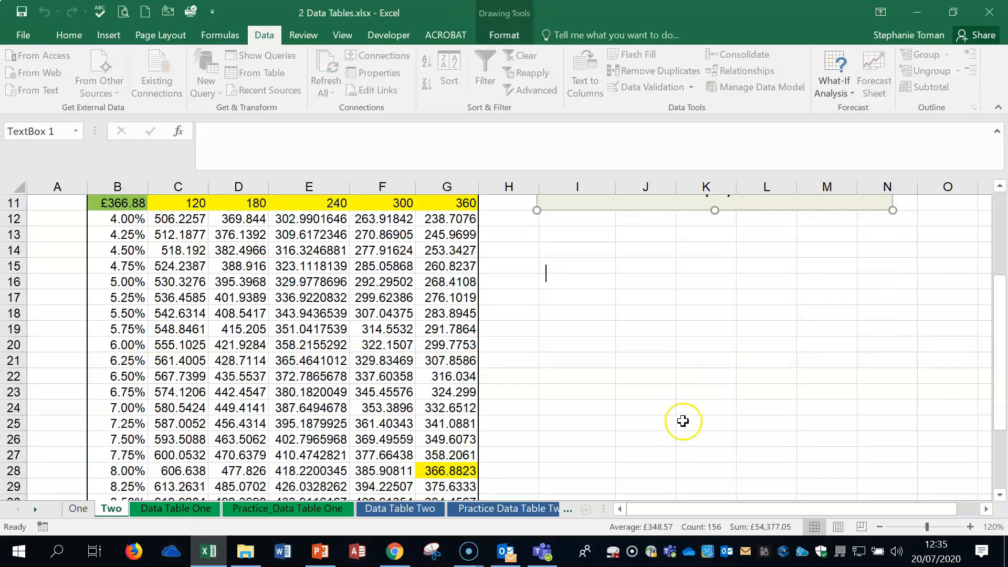
# - Review the Data Table Two example sheet and its data table settings picture
pyautogui.click(408, 513)
pyautogui.click(482, 429)
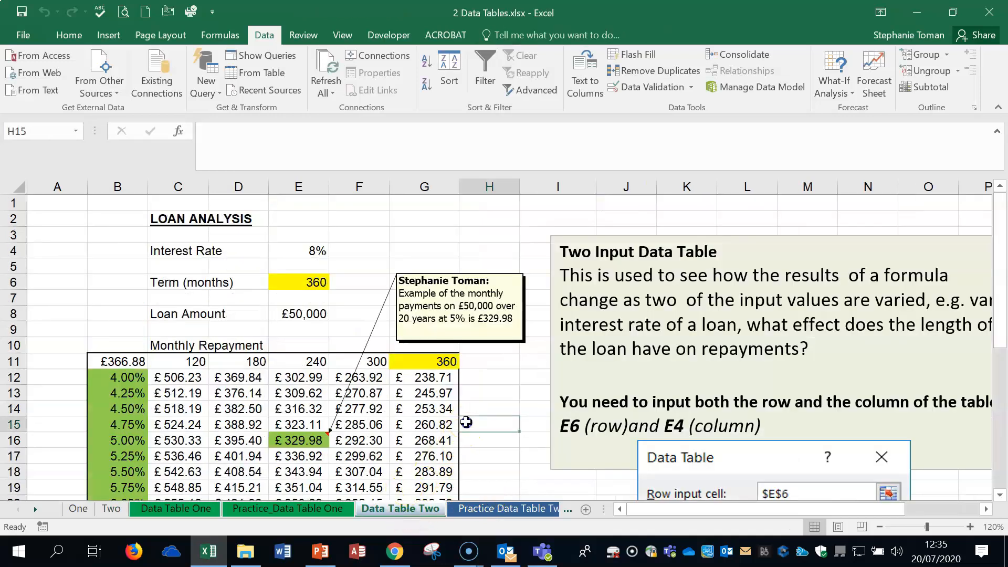
pyautogui.scroll(-2, 482, 431)
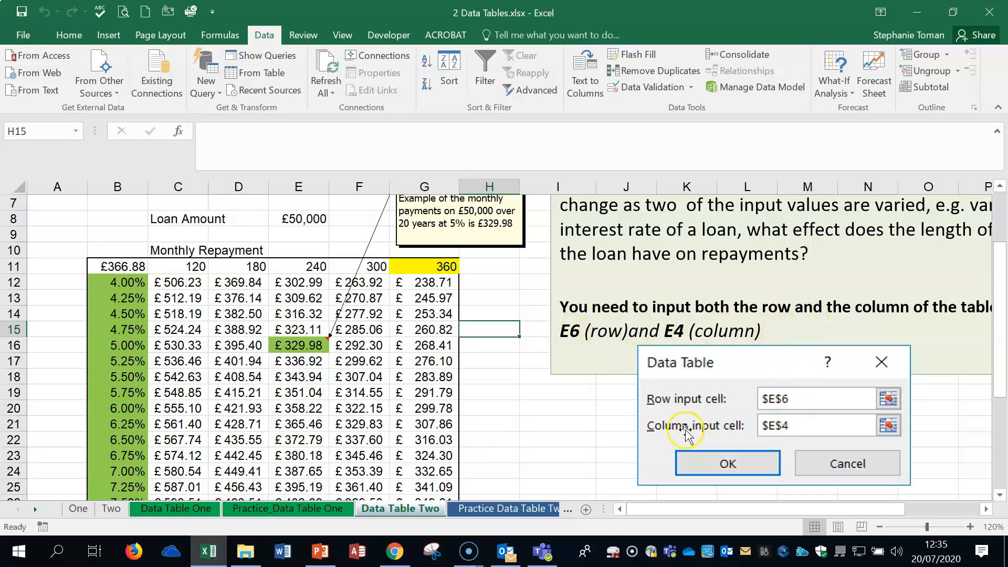
pyautogui.click(733, 359)
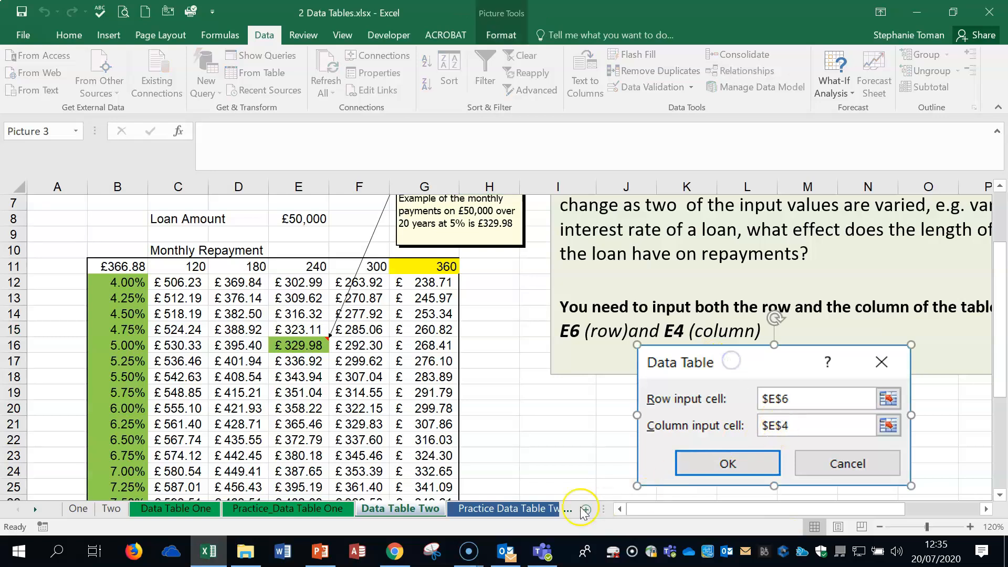
pyautogui.click(525, 441)
pyautogui.scroll(-1, 525, 441)
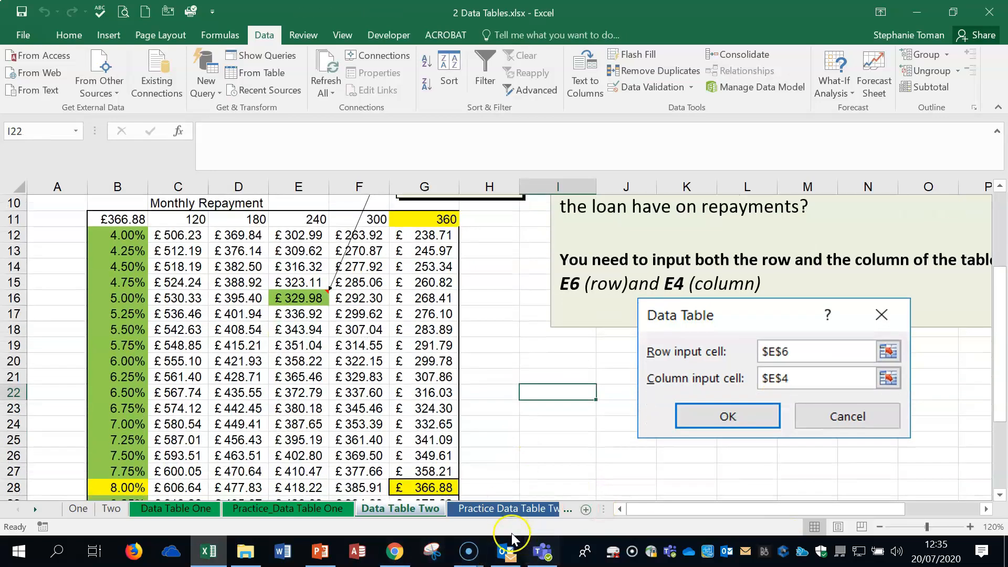
# - Look over Practice Data Table Two zoomed out, then go to the Try This! sheet
pyautogui.click(499, 514)
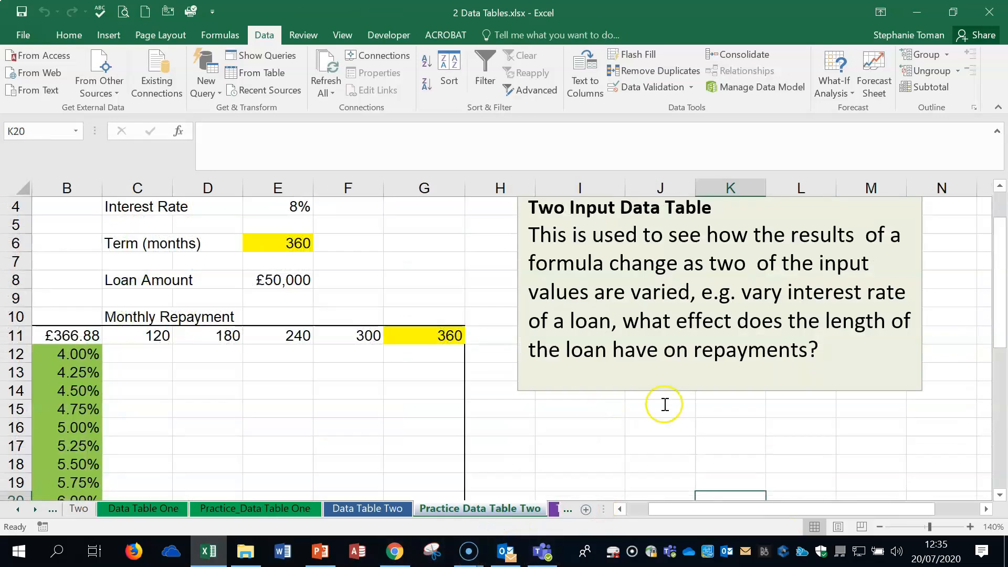
pyautogui.click(669, 416)
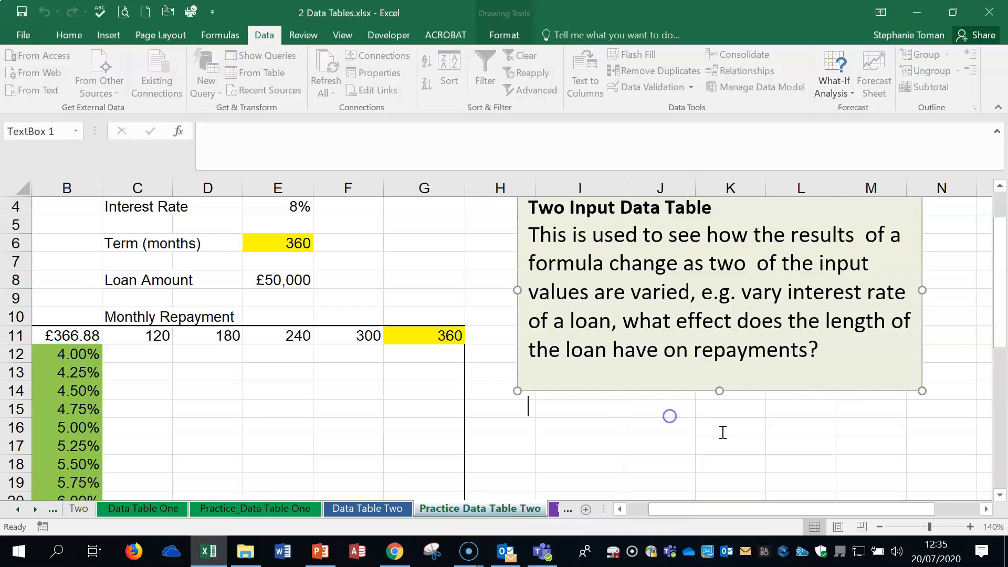
pyautogui.click(879, 526)
pyautogui.click(879, 527)
pyautogui.scroll(-1, 656, 419)
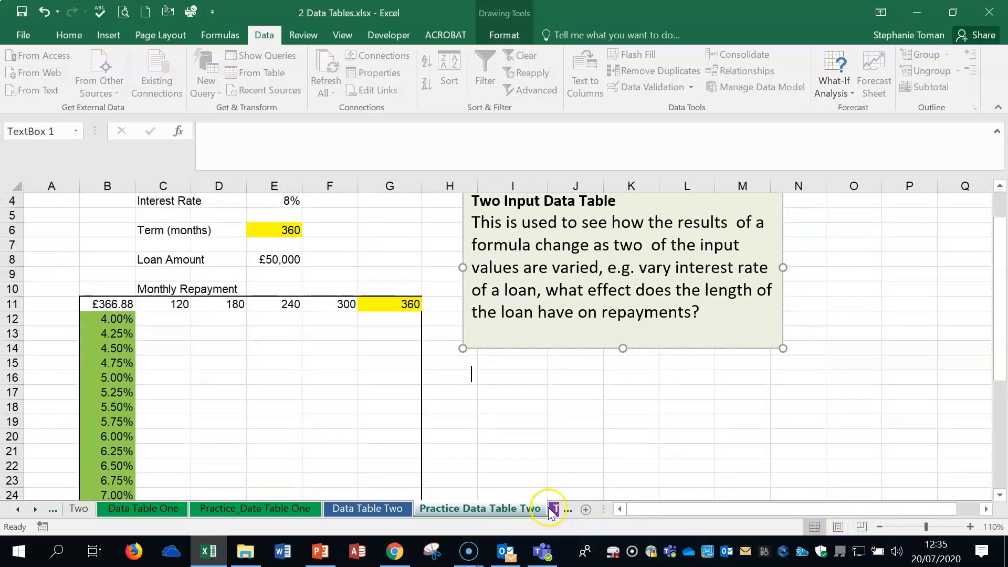
pyautogui.click(553, 508)
pyautogui.click(453, 513)
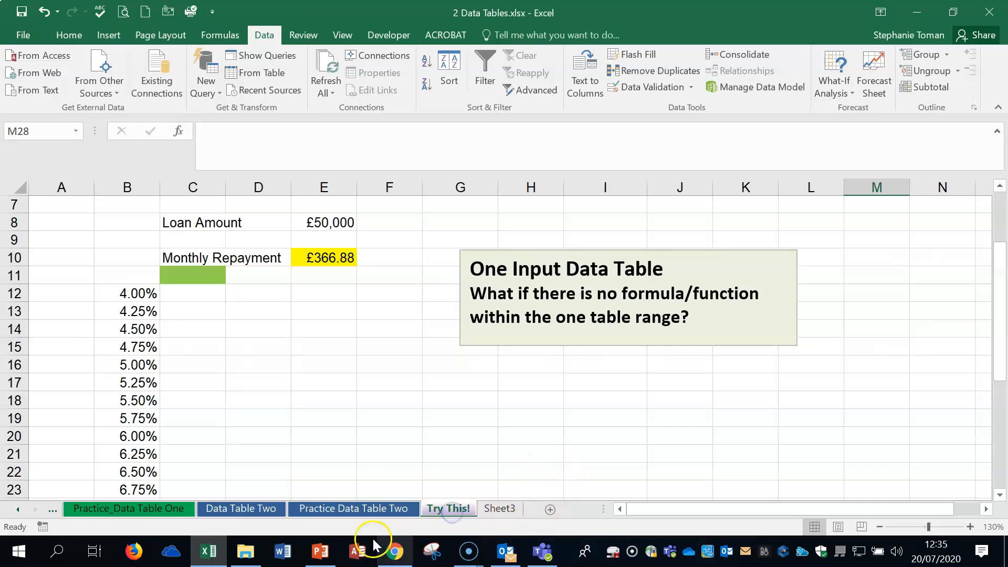
pyautogui.click(435, 519)
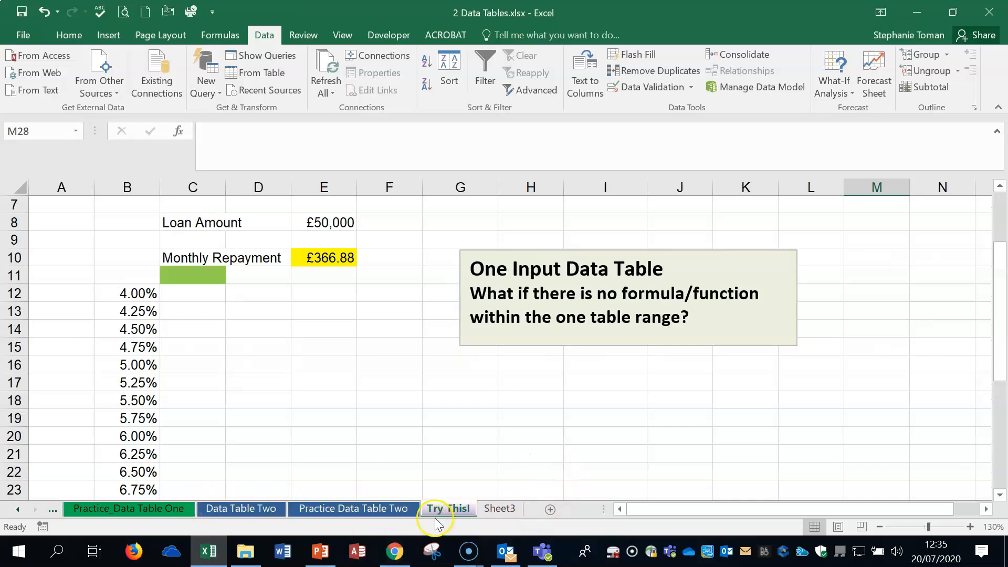
pyautogui.click(495, 418)
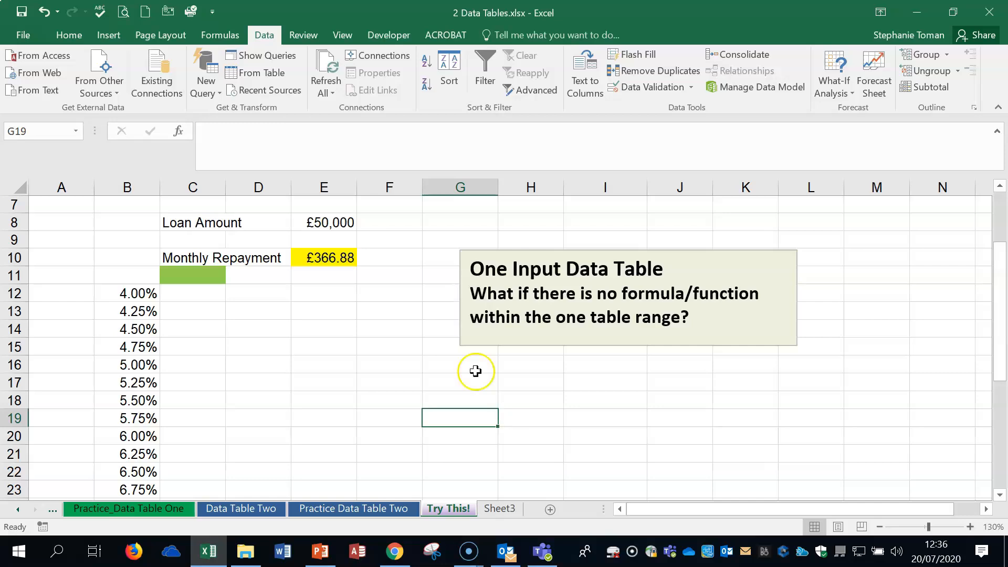
pyautogui.click(190, 275)
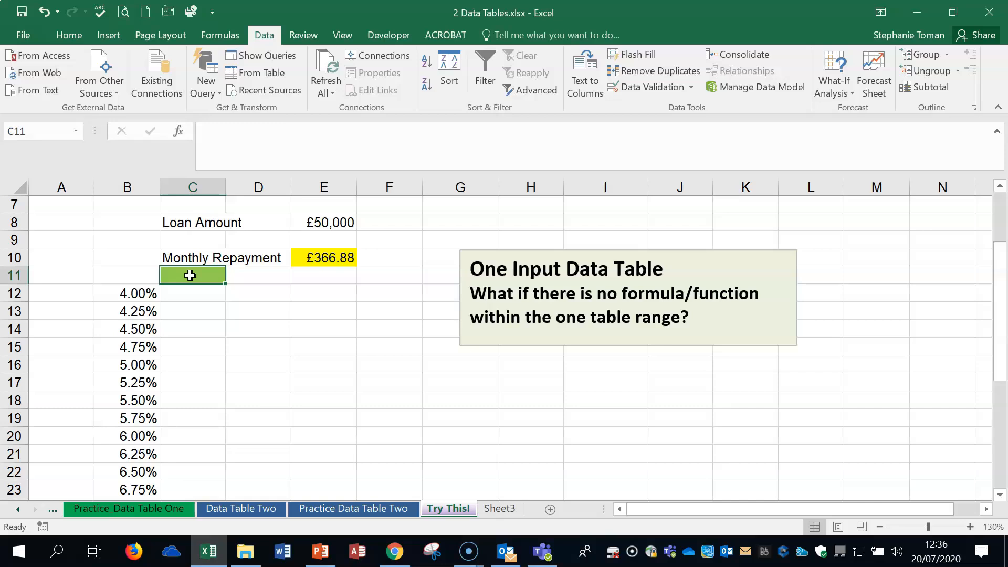
pyautogui.click(313, 263)
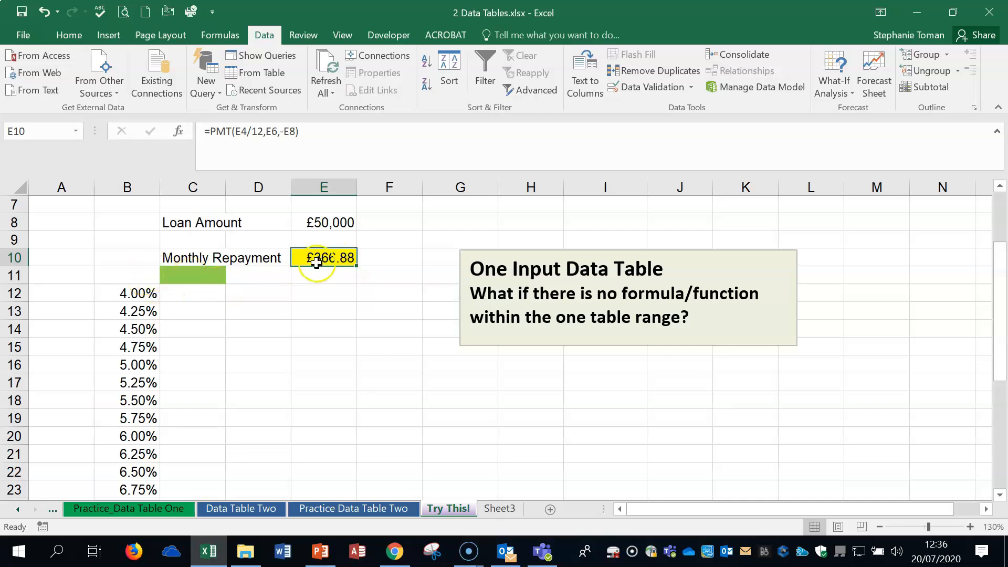
# - Link C11 to the monthly repayment with =E10
pyautogui.click(199, 275)
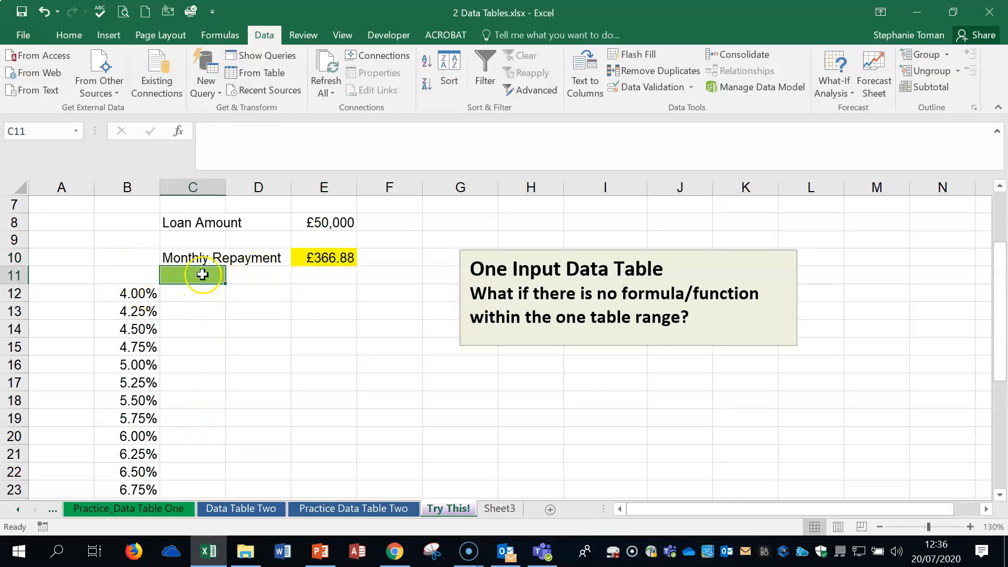
pyautogui.write('=')
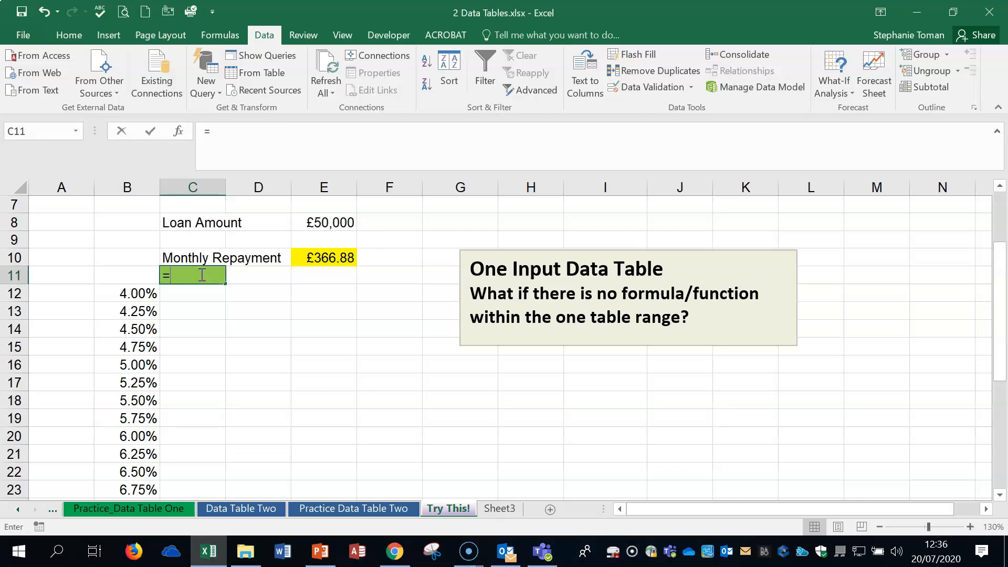
pyautogui.click(331, 257)
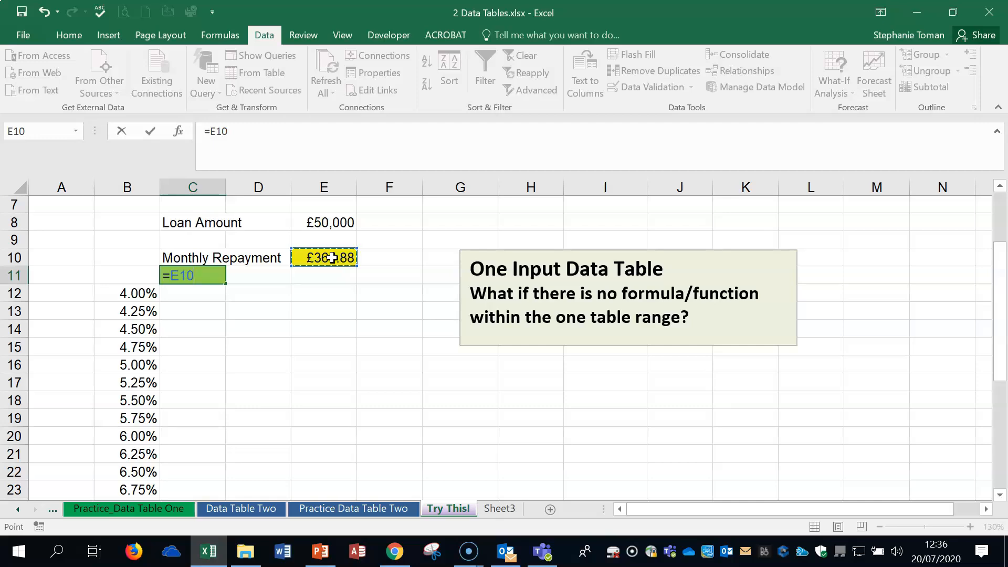
pyautogui.press('Return')
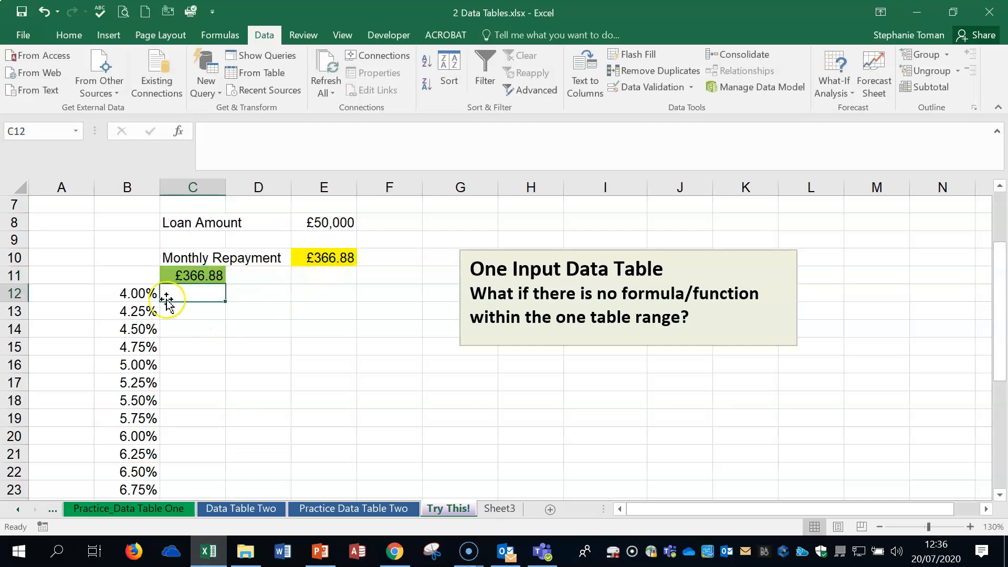
pyautogui.click(191, 273)
# - Build a one-input data table on B11:C17 with E4 as the column input cell
pyautogui.moveTo(145, 274); pyautogui.dragTo(194, 453)
pyautogui.scroll(7, 484, 236)
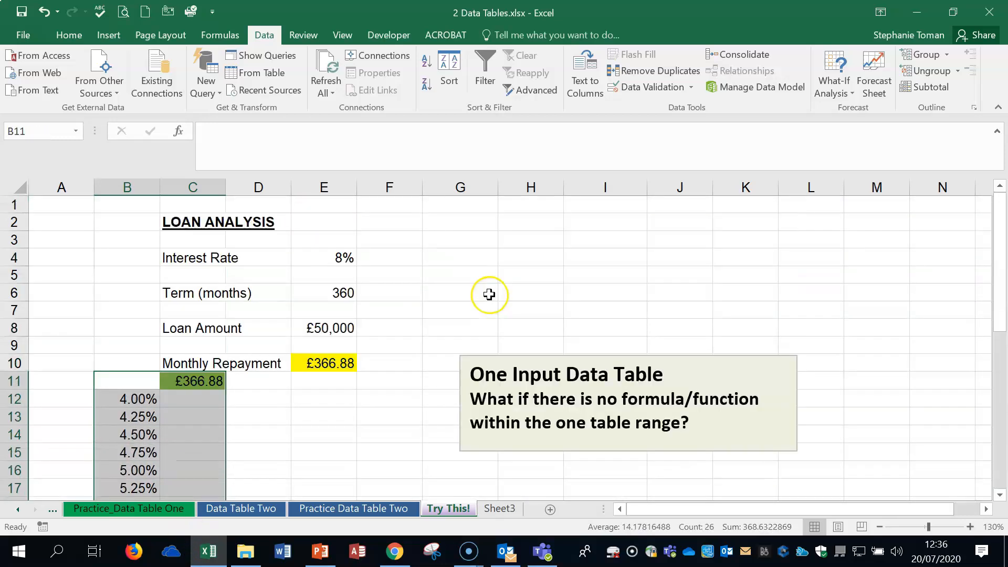
pyautogui.click(101, 37)
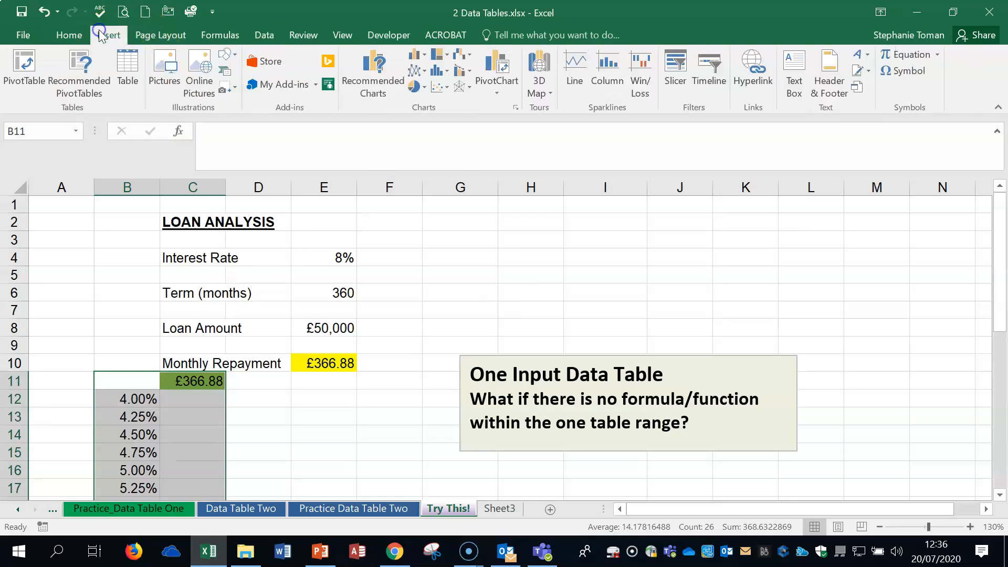
pyautogui.click(264, 34)
pyautogui.click(831, 87)
pyautogui.click(867, 147)
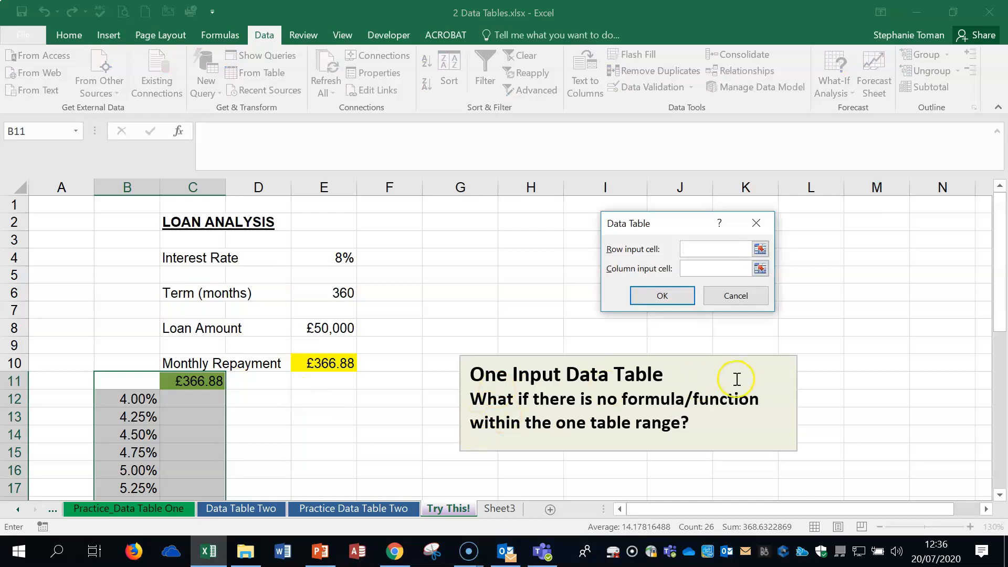
pyautogui.click(694, 267)
pyautogui.click(338, 258)
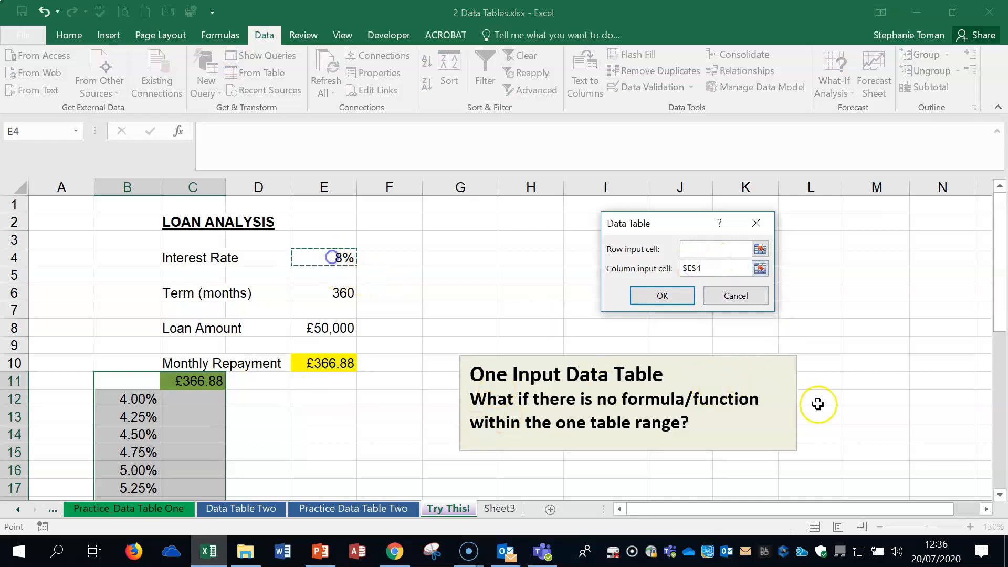
pyautogui.click(662, 296)
# - Check the filled repayments and confirm C11 still links to E10
pyautogui.click(371, 430)
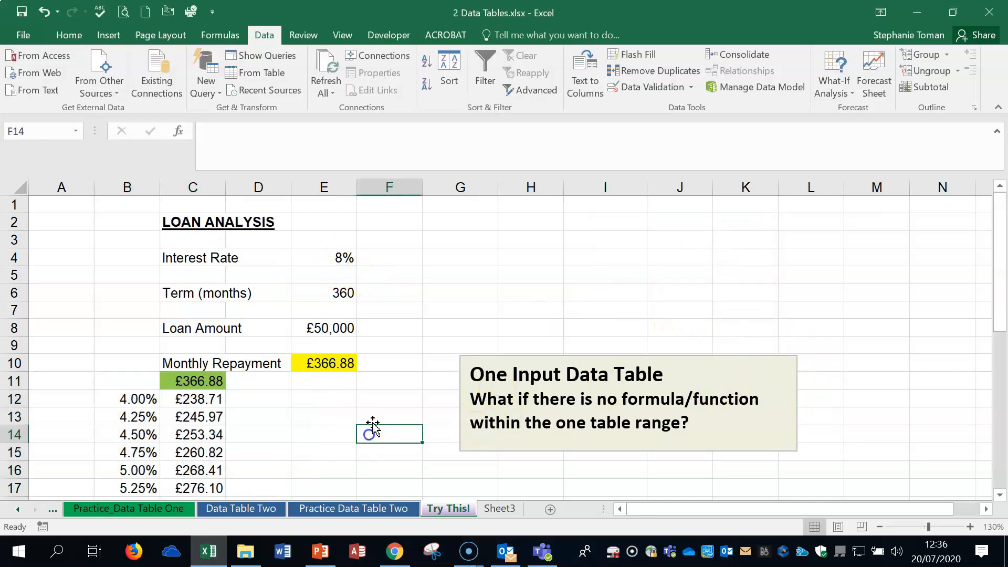
pyautogui.scroll(-3, 371, 420)
pyautogui.scroll(3, 216, 379)
pyautogui.click(216, 379)
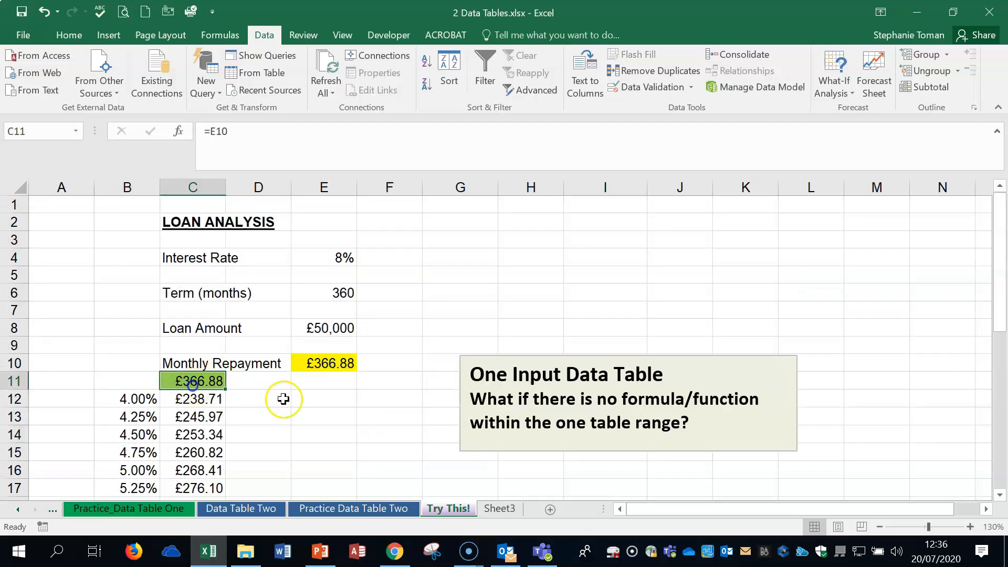
# - Recheck the E10 PMT formula, close without saving, and return to the Week 6 folder
pyautogui.click(372, 420)
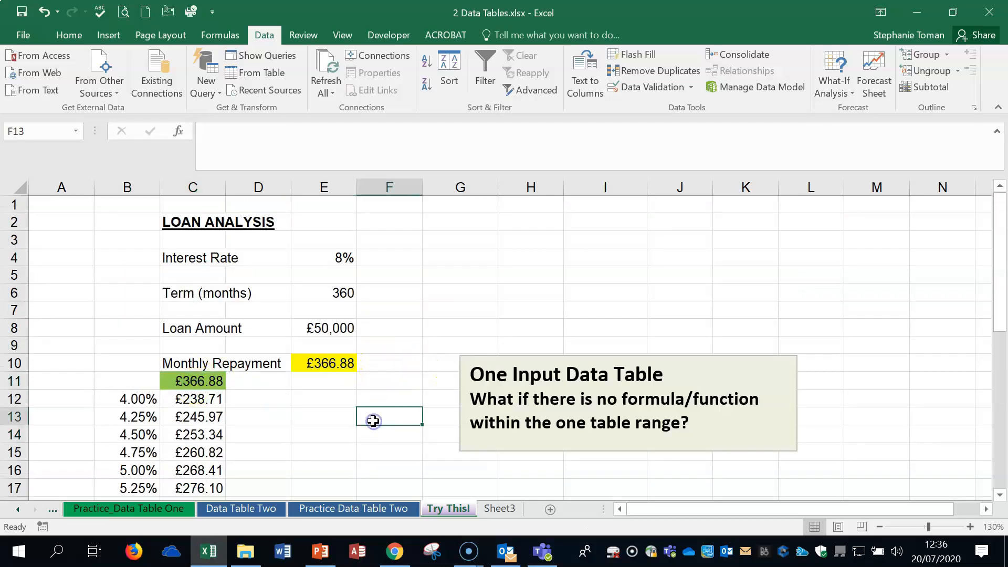
pyautogui.click(335, 366)
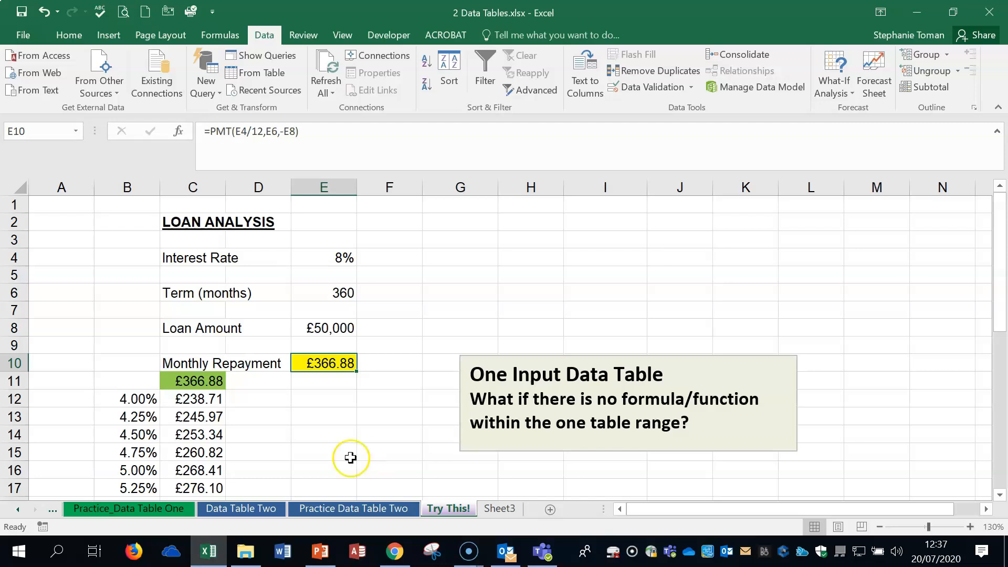
pyautogui.click(989, 12)
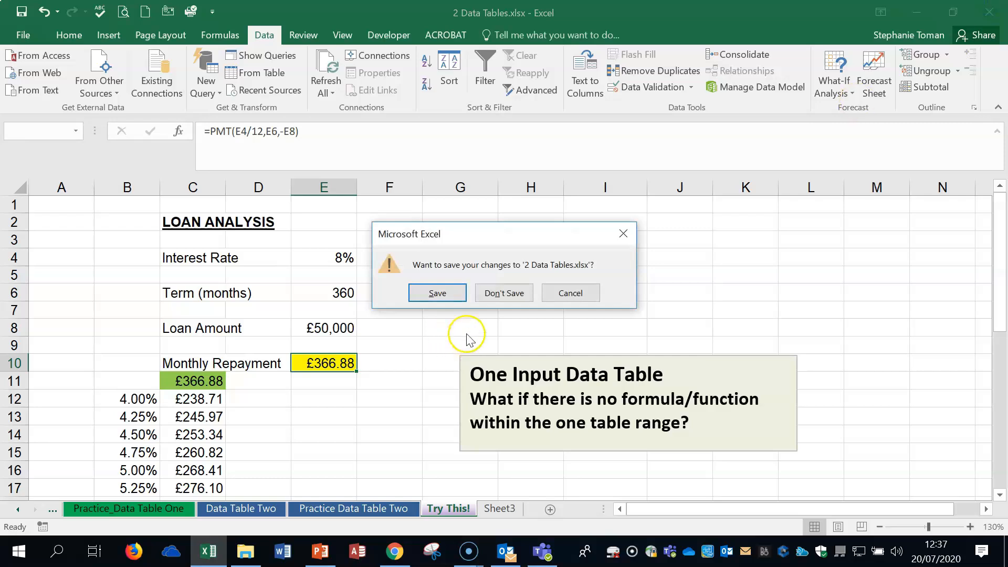
pyautogui.click(498, 292)
pyautogui.click(587, 362)
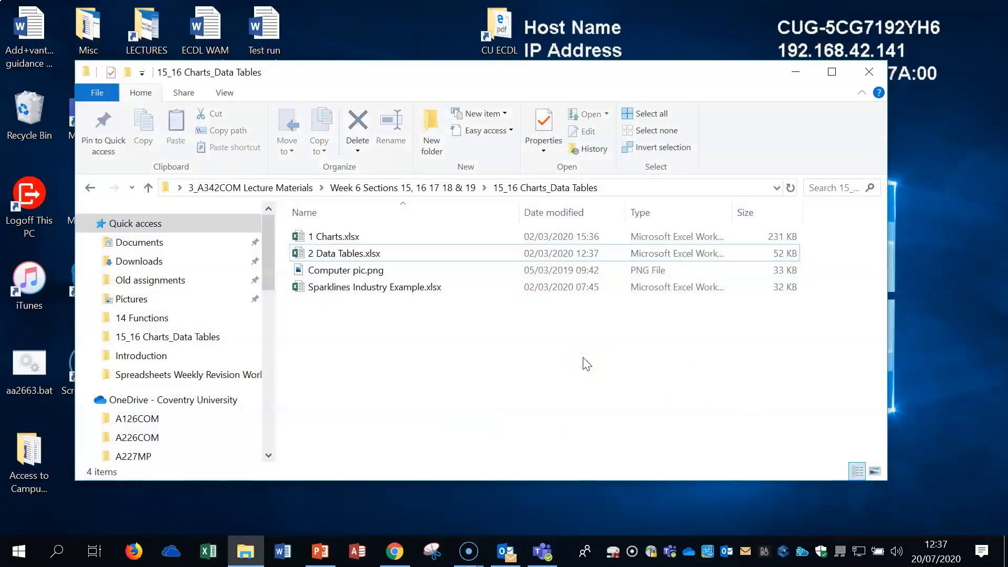
pyautogui.click(90, 188)
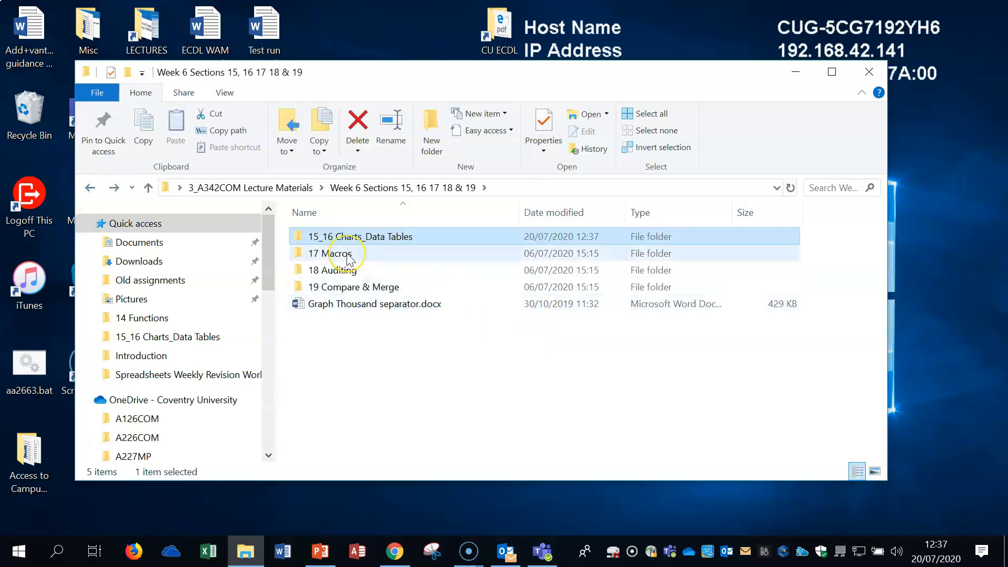